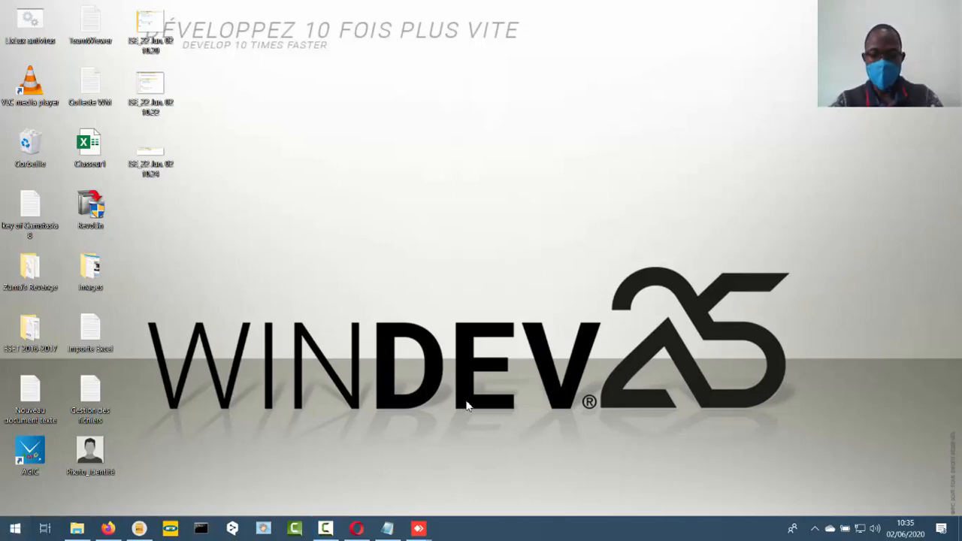
- Launch WINDEV 23 from the Start menu
key(super)
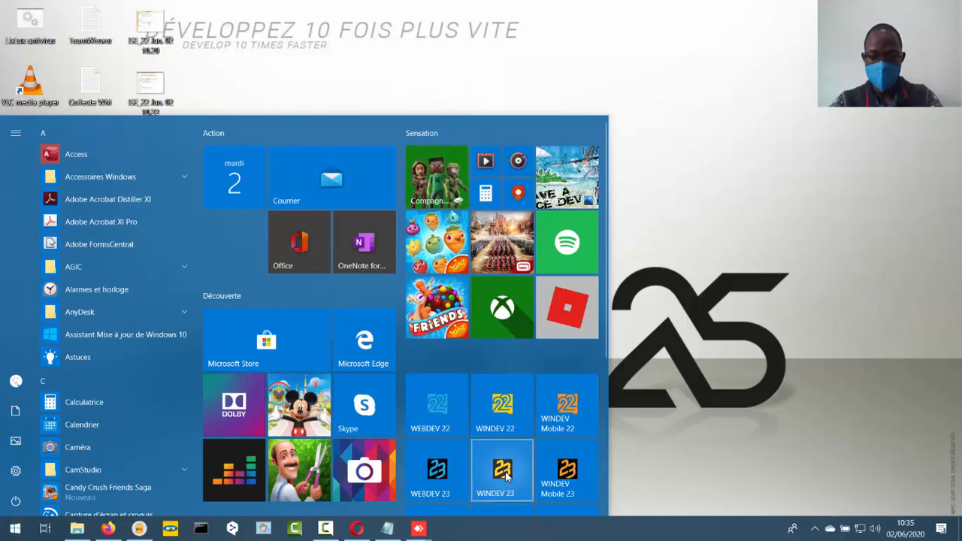
click(502, 472)
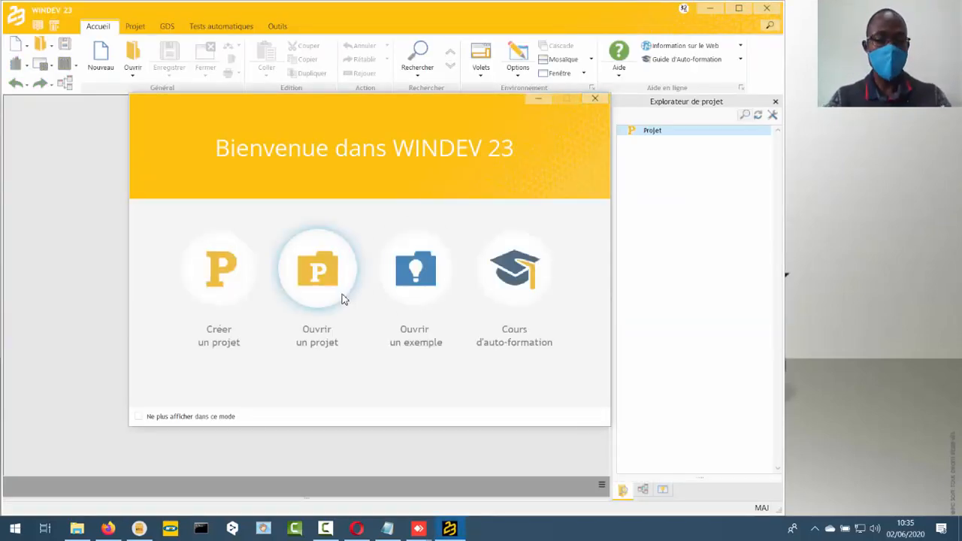
- Start creating a new project of type Windows or Linux application
click(219, 266)
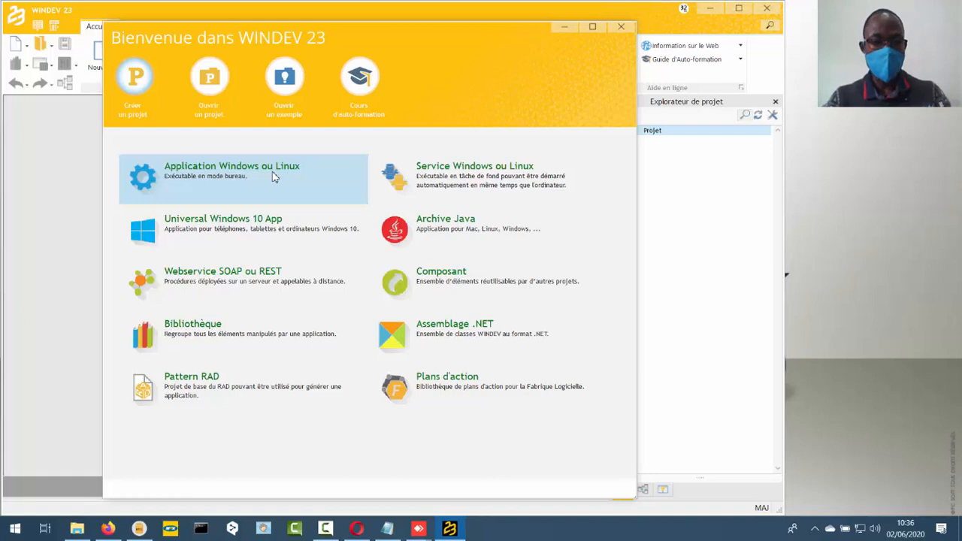
click(273, 177)
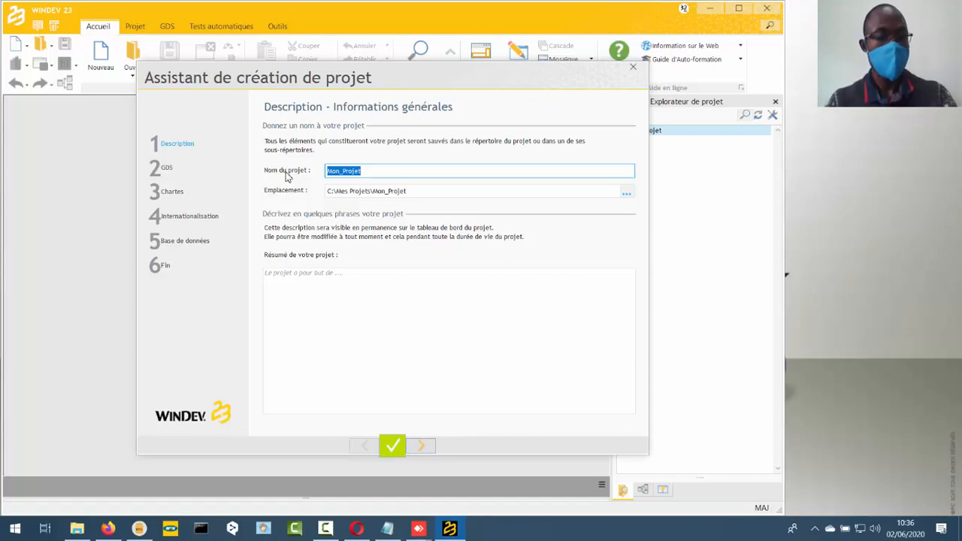
- Name the project DIPLO DIASPO
text(d)
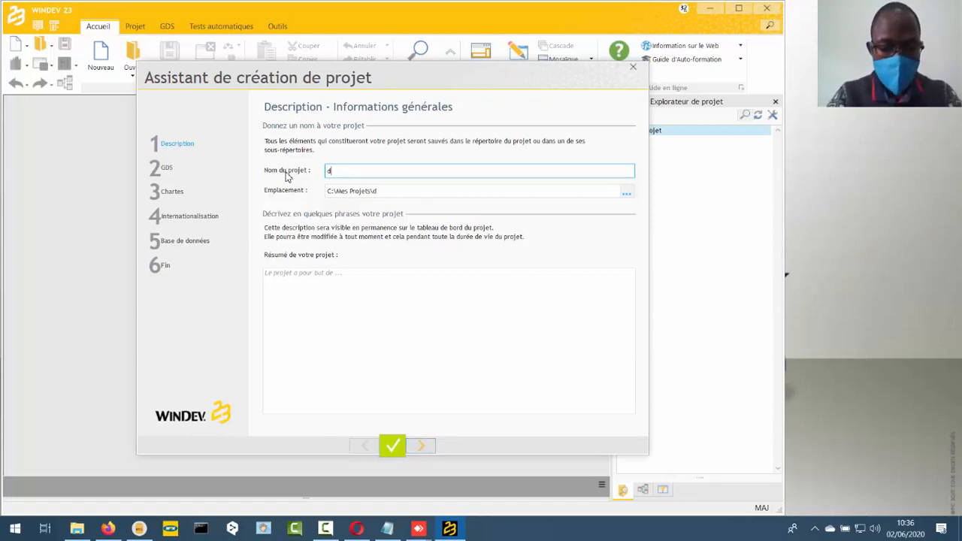
key(BackSpace)
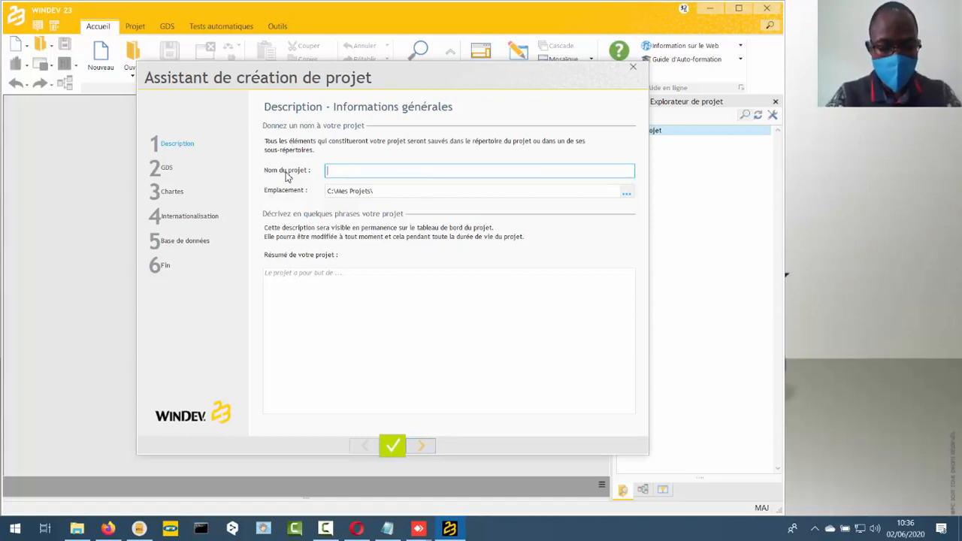
text(DIPLO)
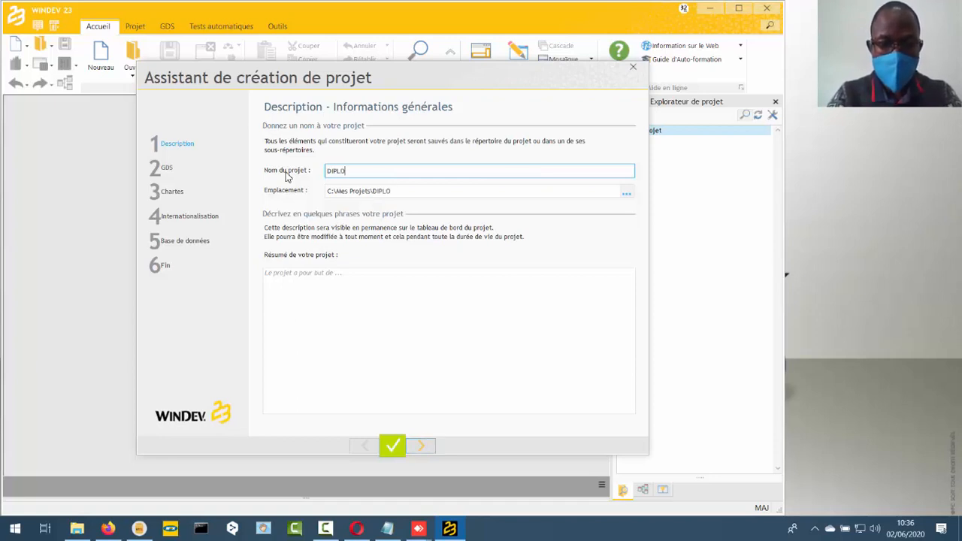
text(DIAS)
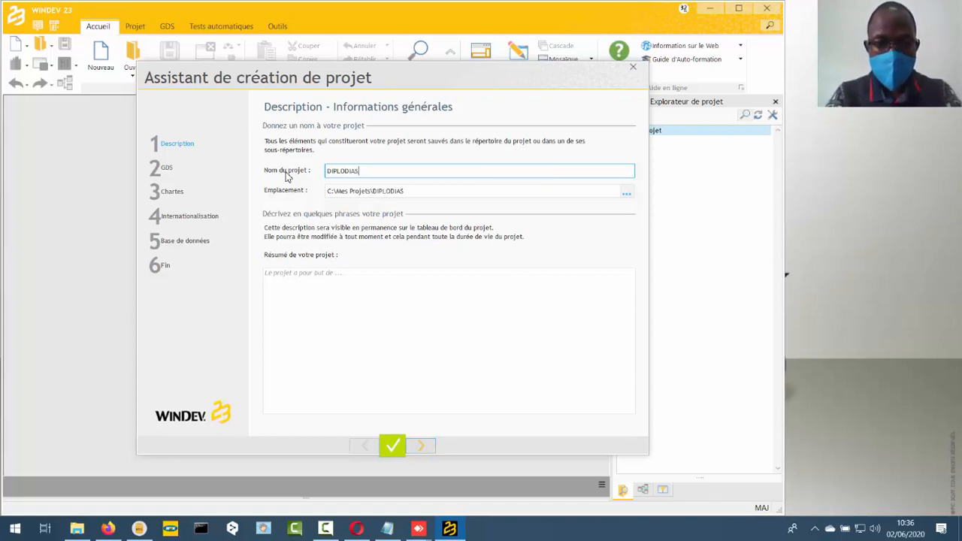
key(BackSpace)
key(BackSpace)
key(BackSpace)
key(BackSpace)
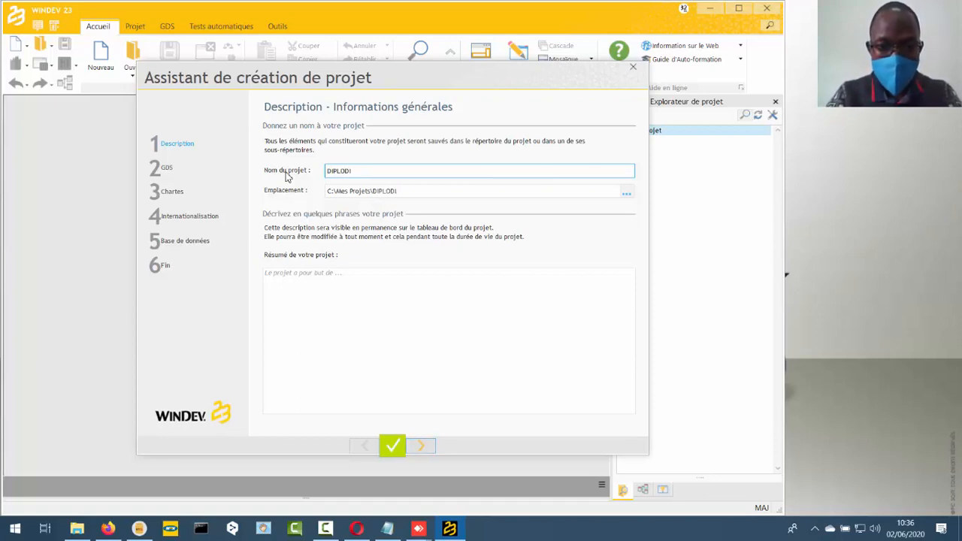
text(DI)
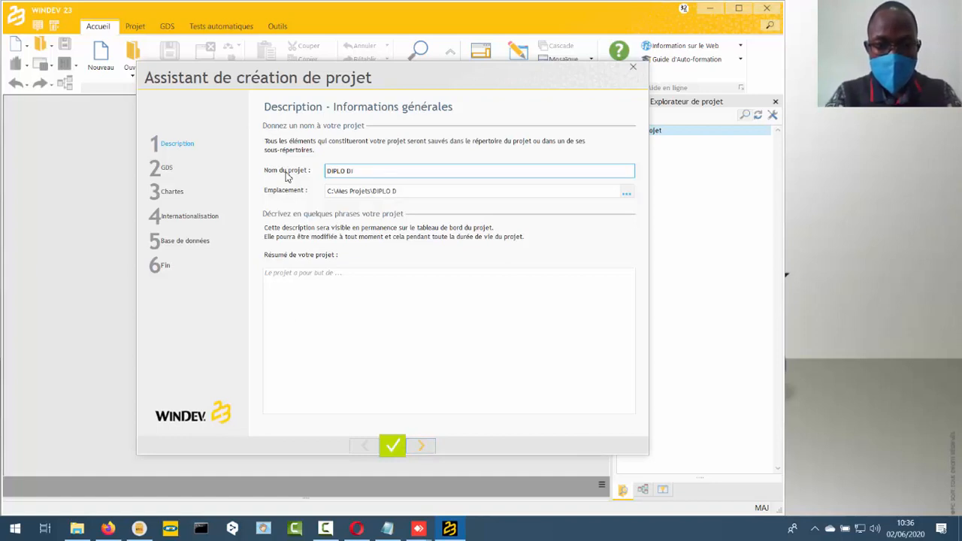
text(ASPO)
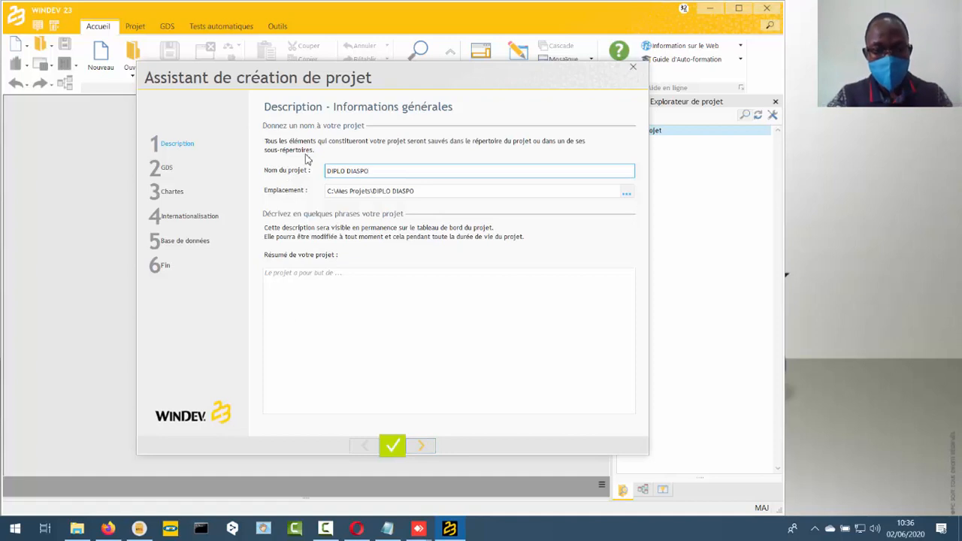
- Enter the project summary "Application Windows permettant de recenser les Camerounais à l'étranger"
click(346, 275)
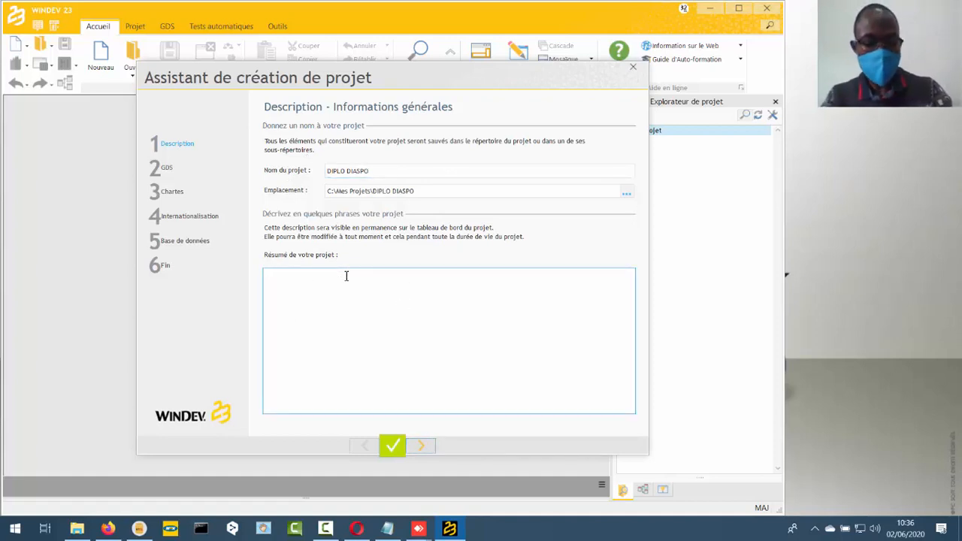
text(Un)
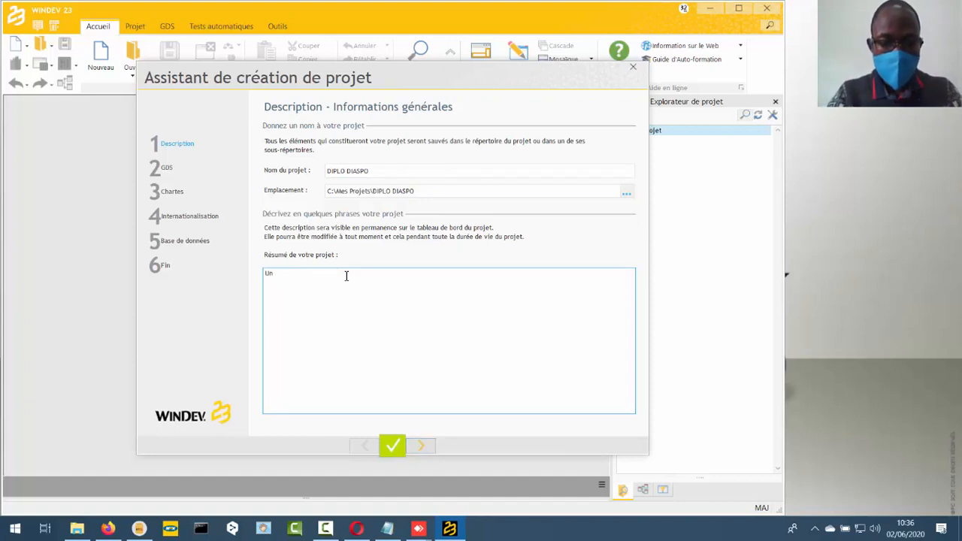
key(BackSpace)
key(BackSpace)
text(Applicat)
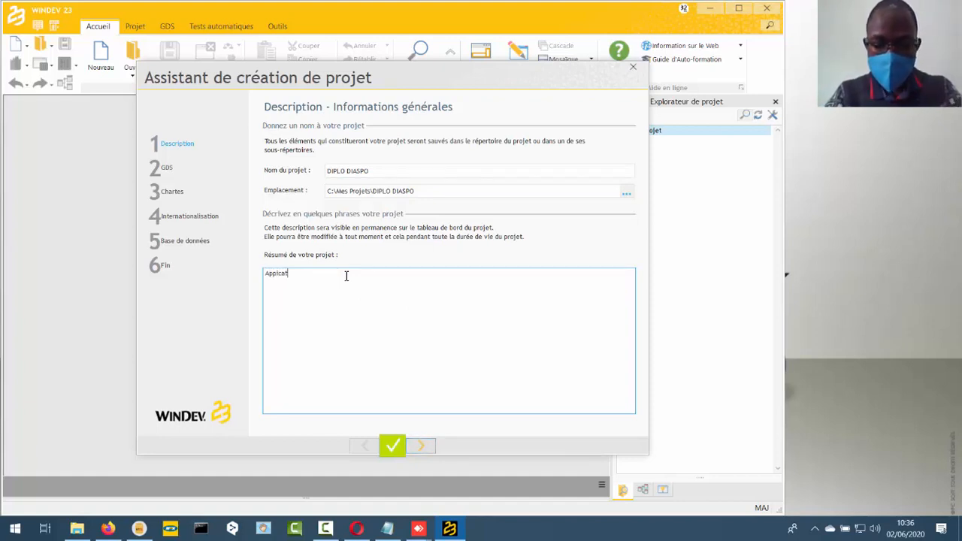
text(ion )
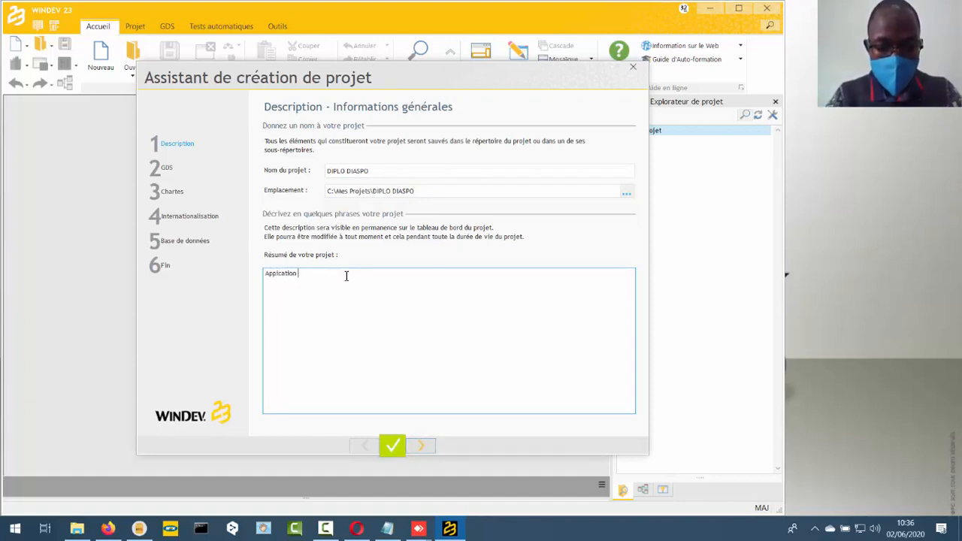
text(Windo)
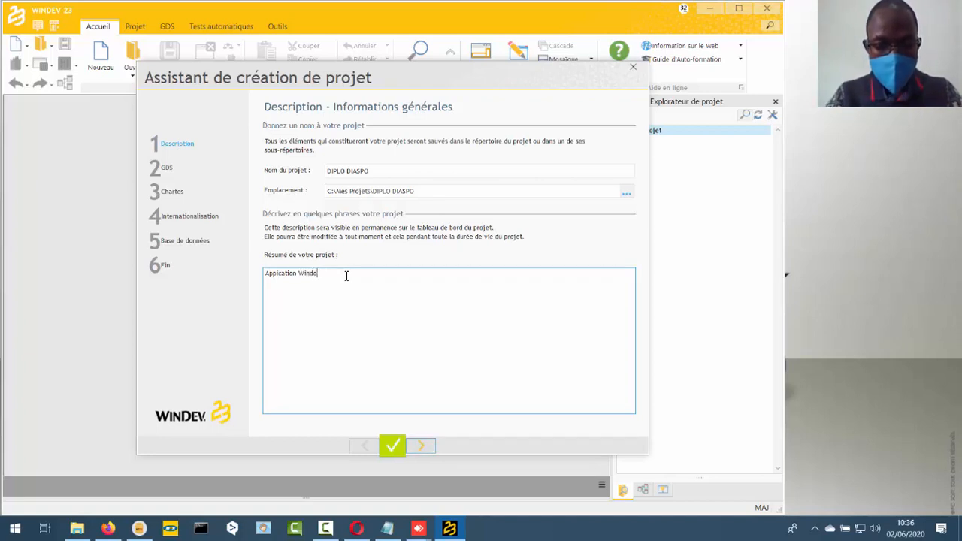
text(ws)
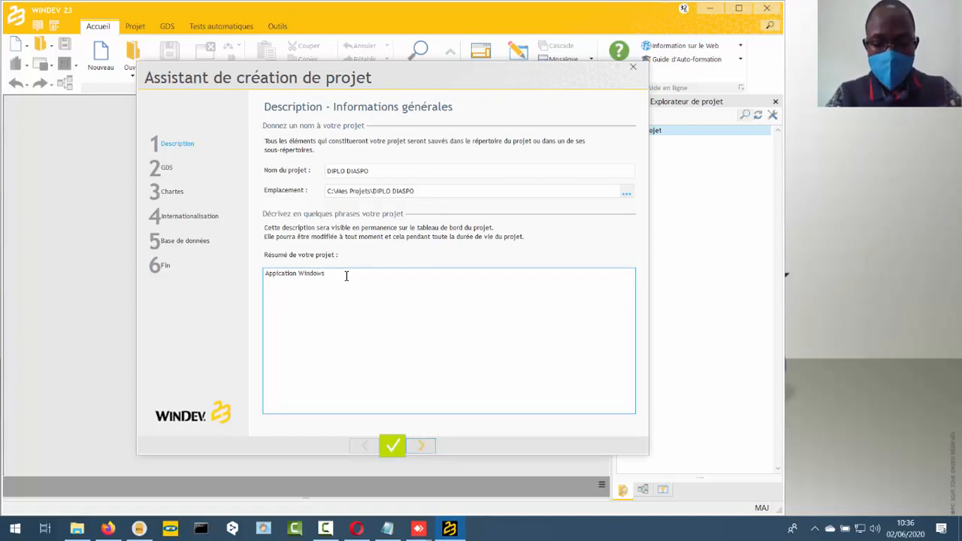
text( per)
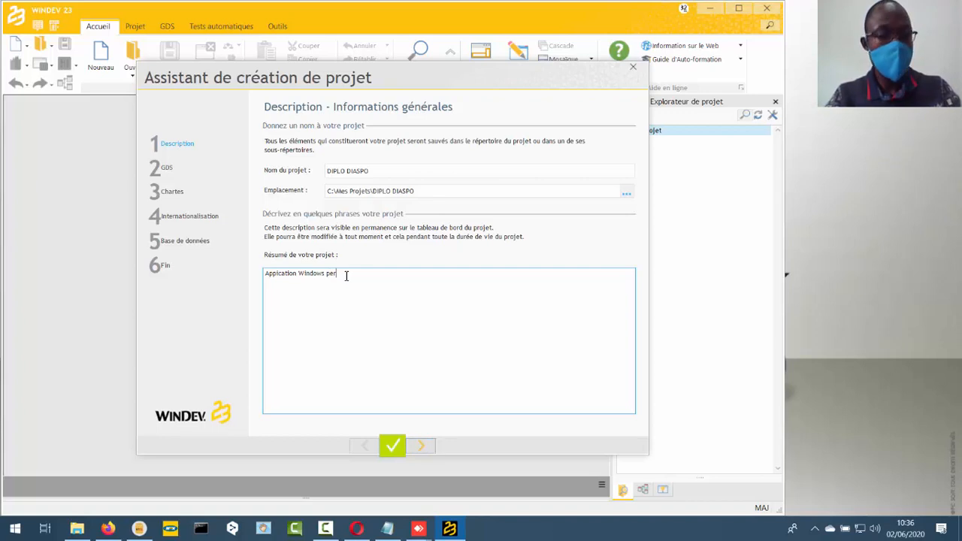
text(mettant)
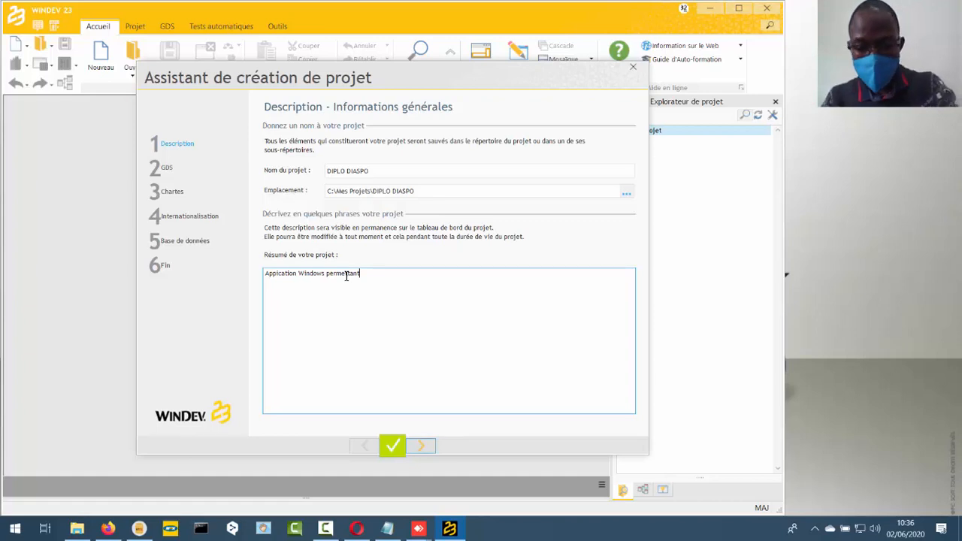
text(de recenser les)
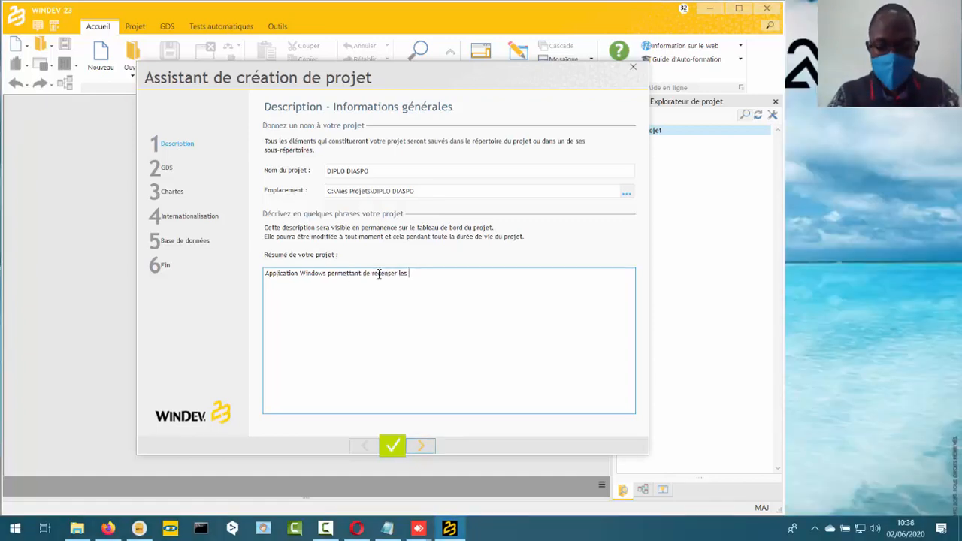
text( membre)
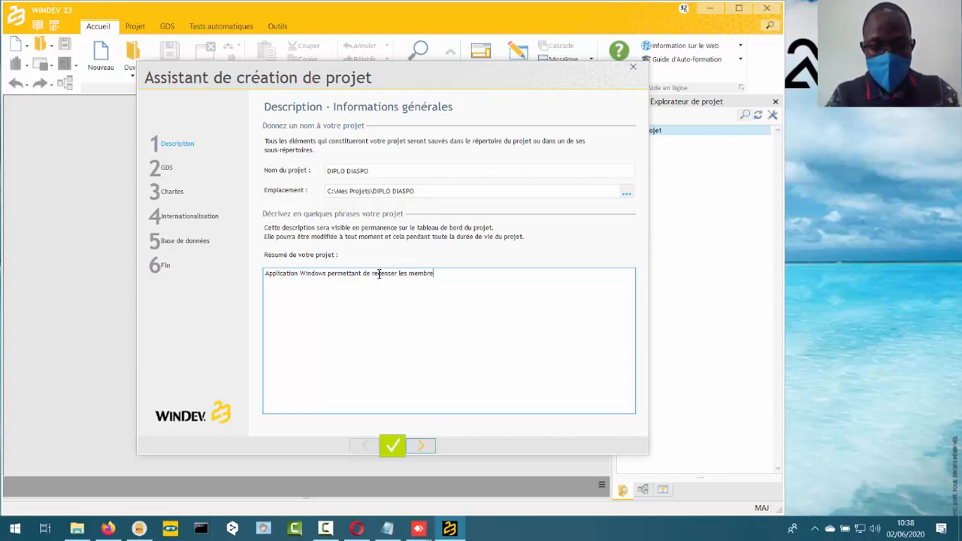
key(BackSpace)
key(BackSpace)
key(BackSpace)
key(BackSpace)
key(BackSpace)
key(BackSpace)
key(BackSpace)
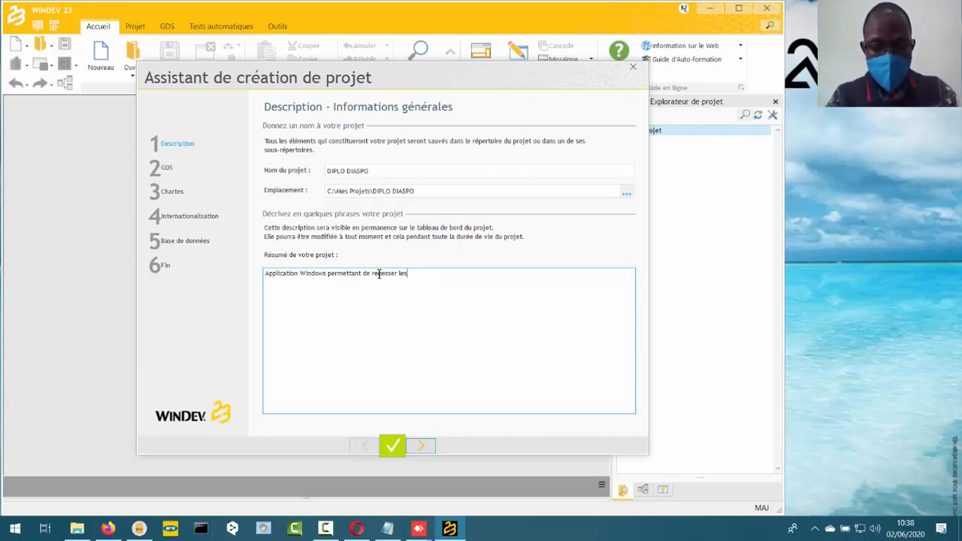
text(Camerounai)
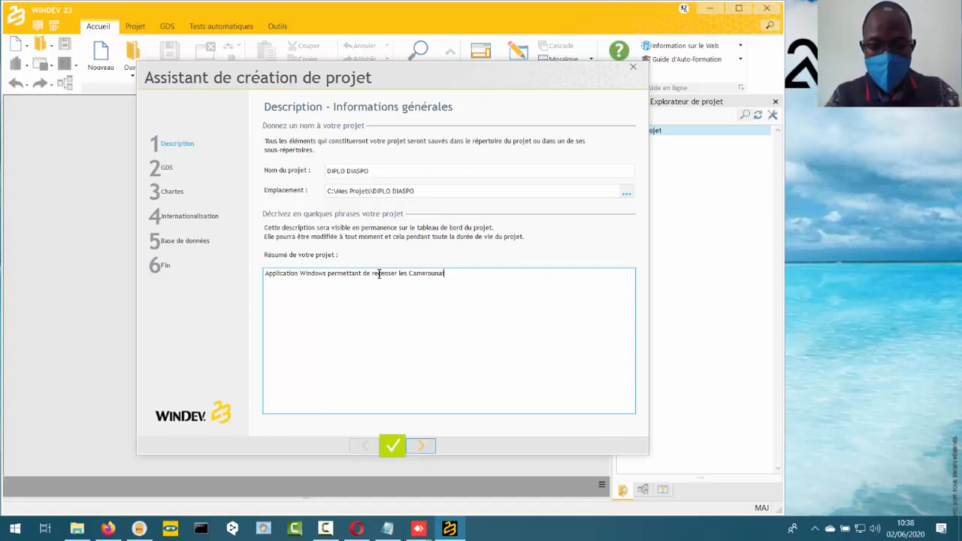
text(s de la )
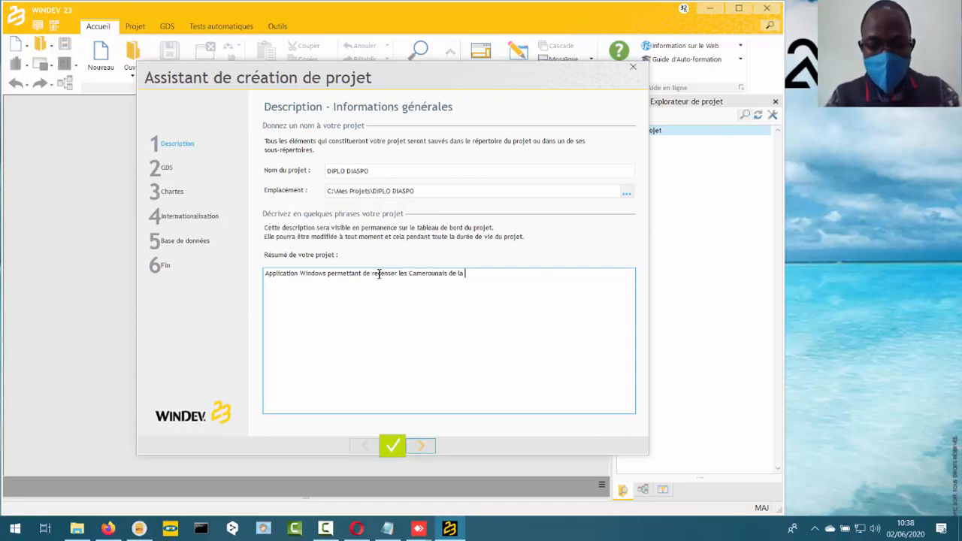
text(Di)
key(BackSpace)
key(BackSpace)
key(BackSpace)
key(BackSpace)
key(BackSpace)
key(BackSpace)
key(BackSpace)
key(BackSpace)
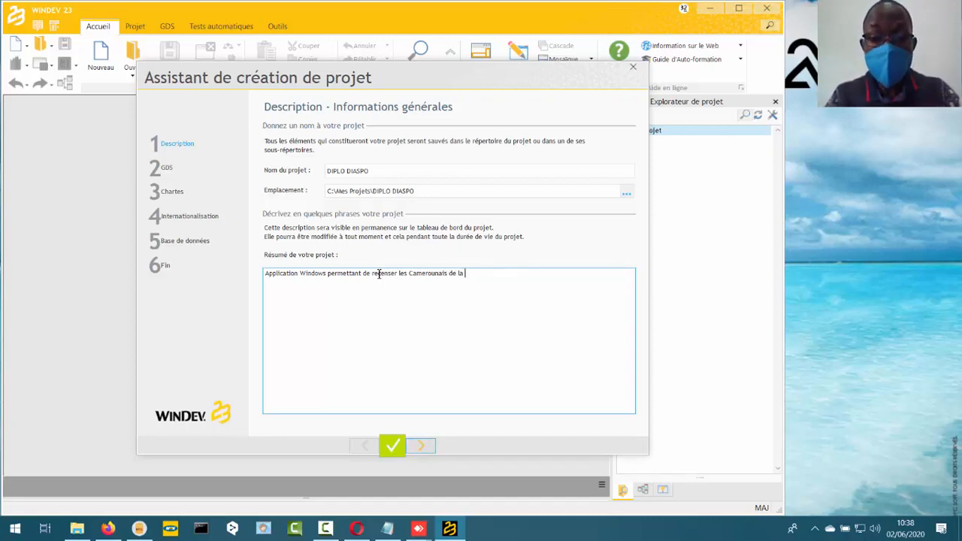
text(à )
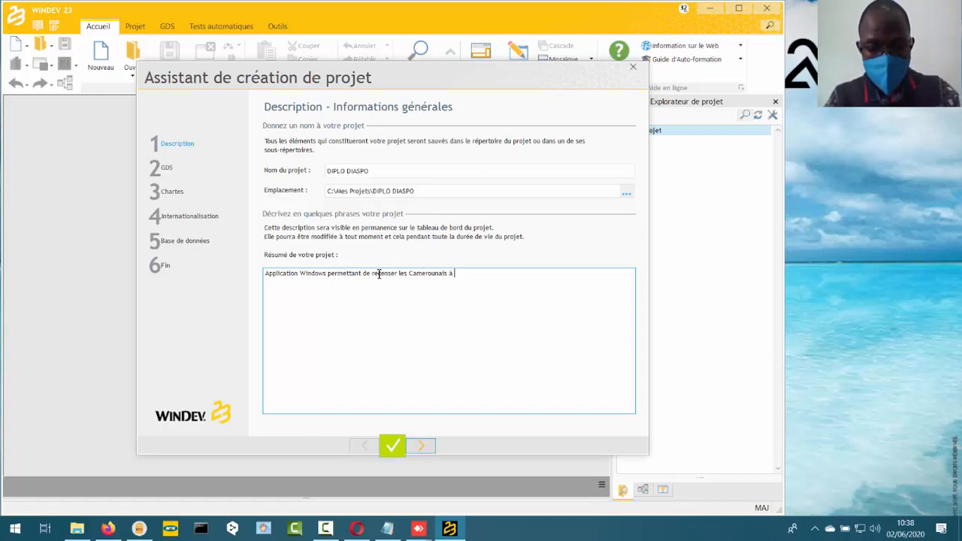
text(l'étr)
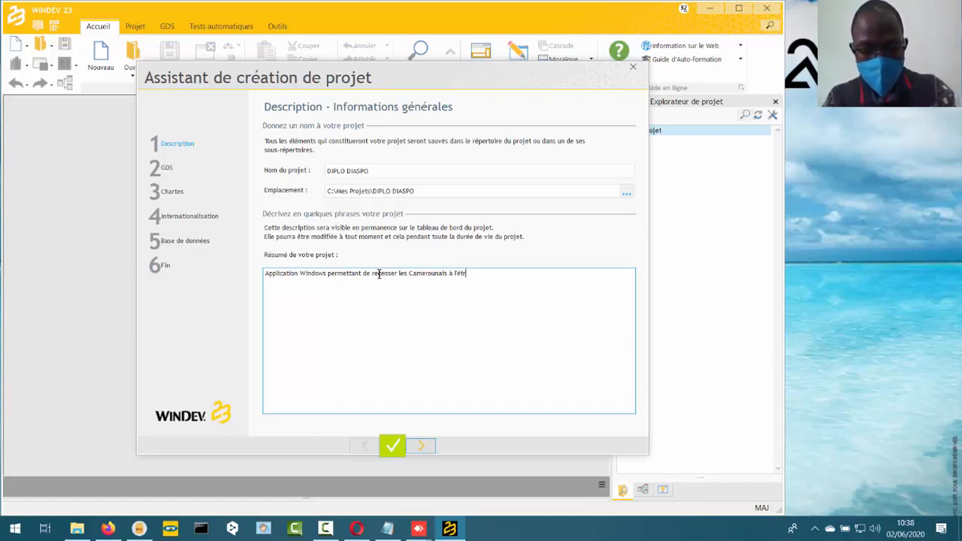
text(ager)
key(BackSpace)
key(BackSpace)
key(BackSpace)
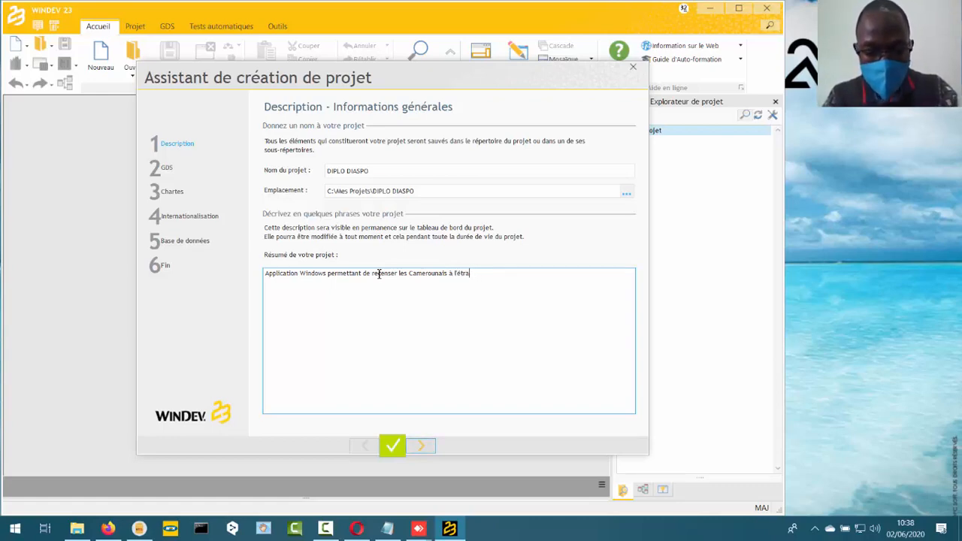
text(nger)
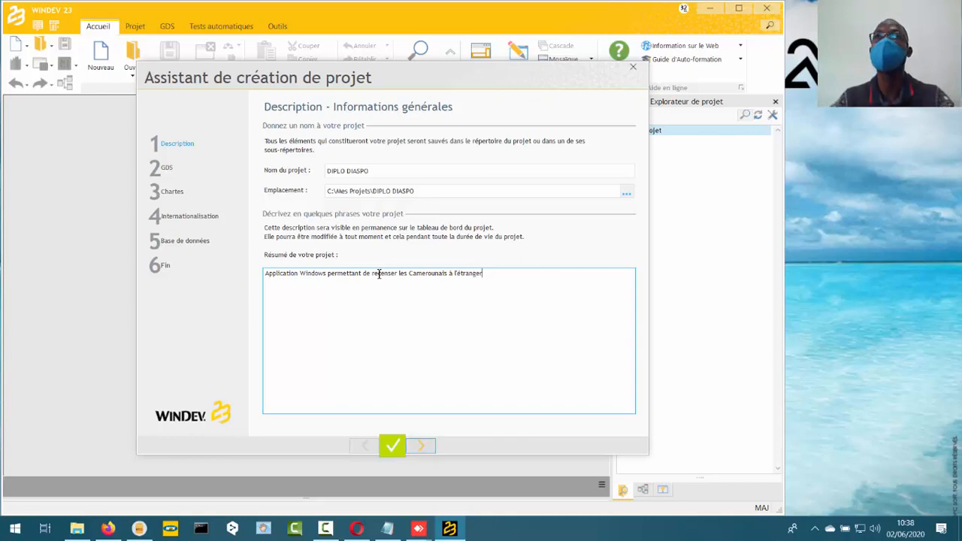
- Continue the wizard without attached documents, keeping the Windows platform and the 32-bit Windows executable
click(423, 446)
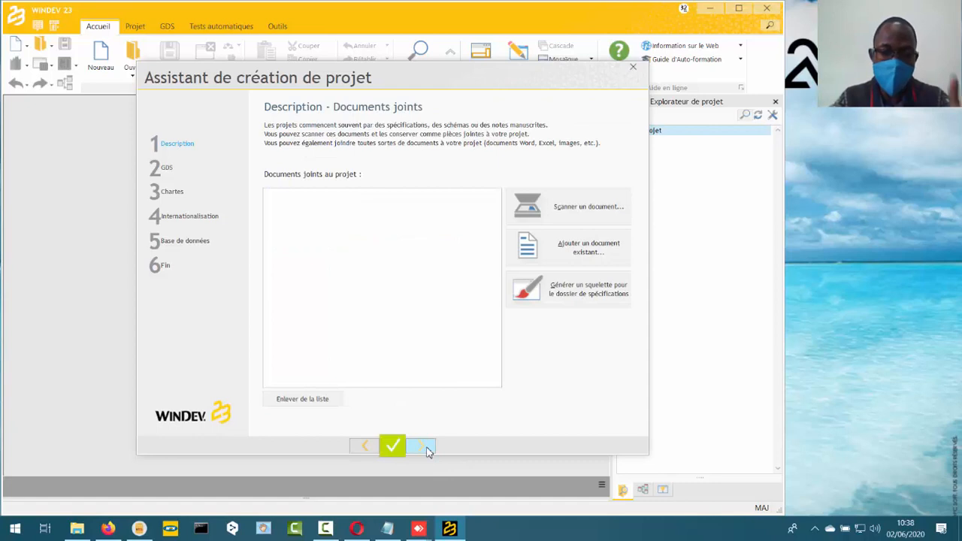
click(424, 448)
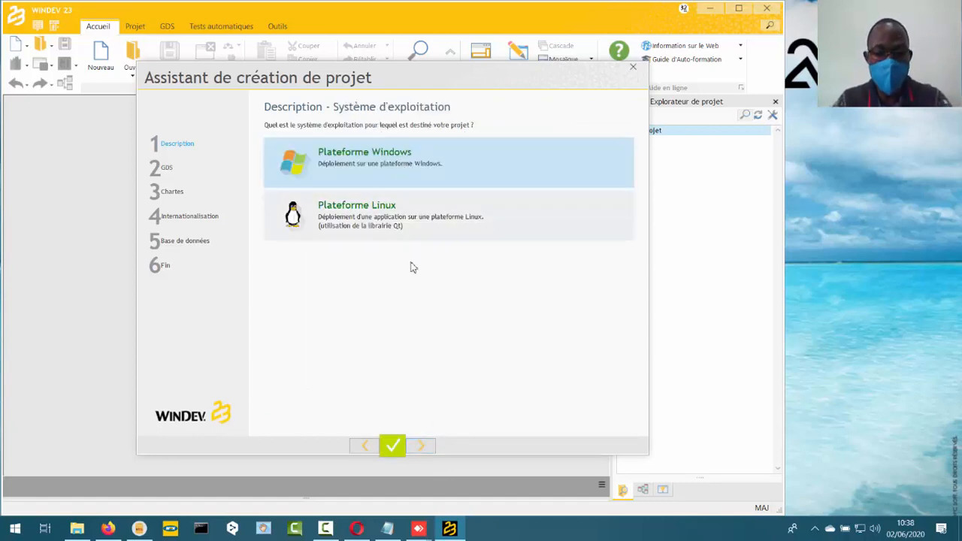
click(430, 446)
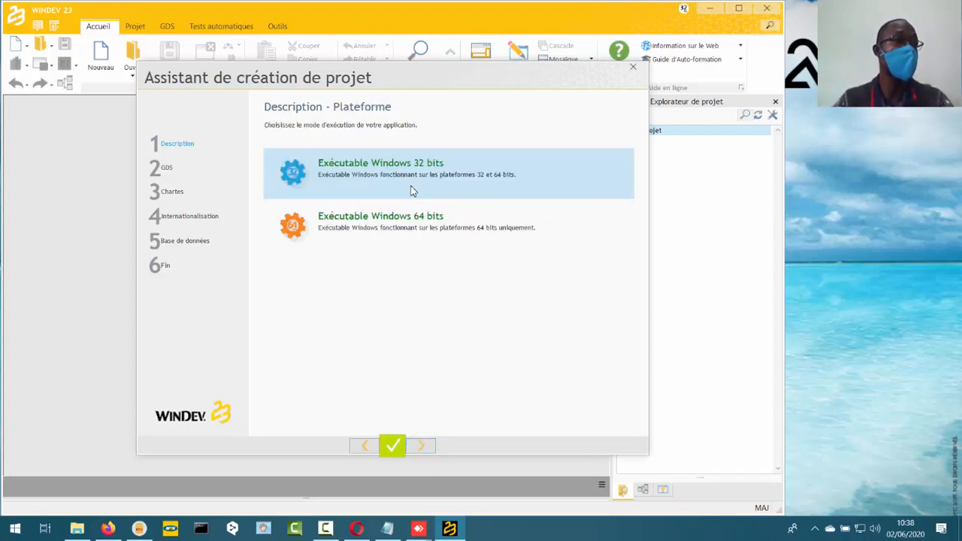
click(423, 447)
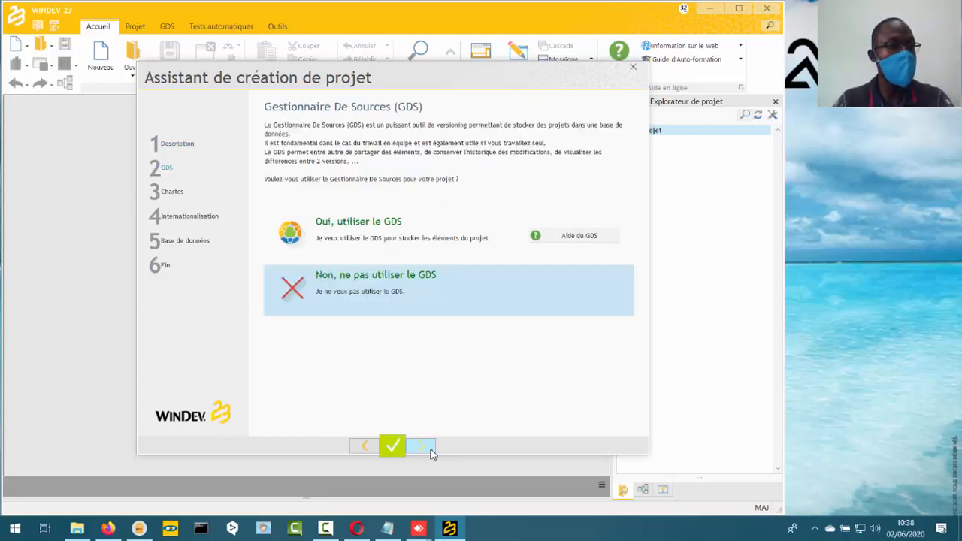
- Continue without the source manager (GDS) and with the standard programming charter
click(424, 447)
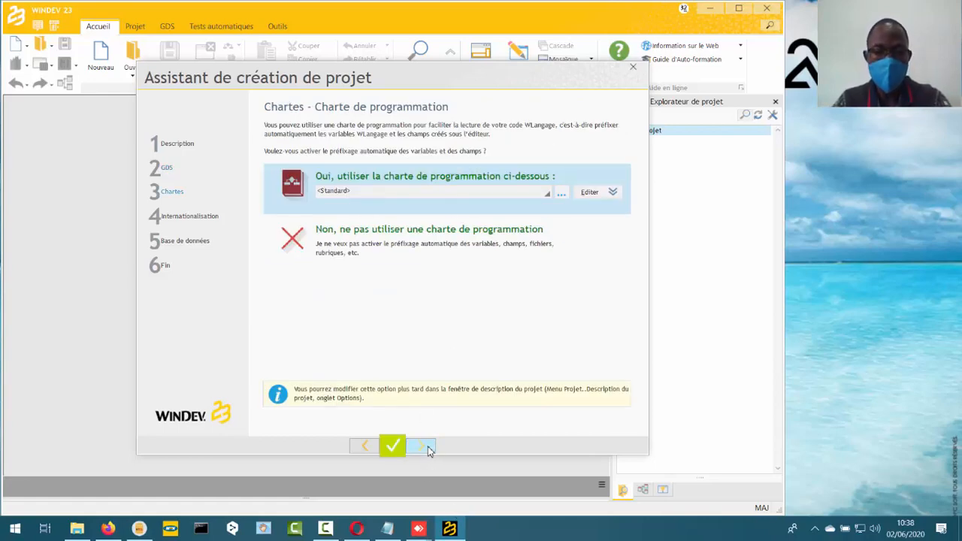
click(422, 447)
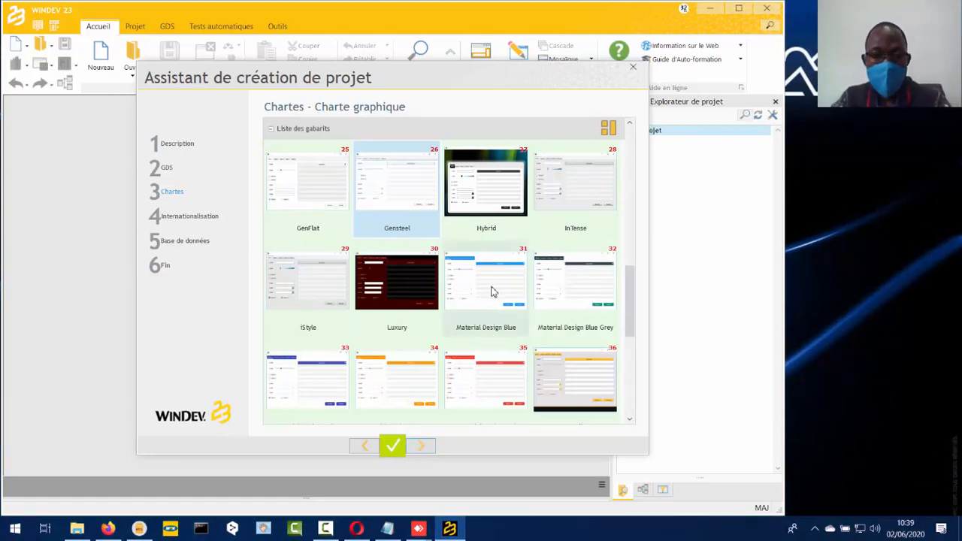
- Choose the Material Design Blue graphic charter and continue the wizard
click(492, 292)
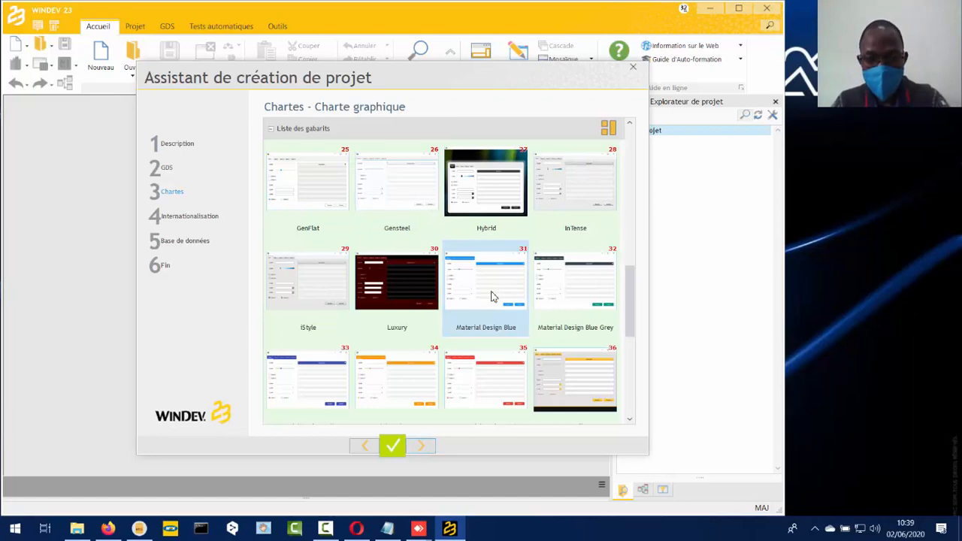
click(421, 447)
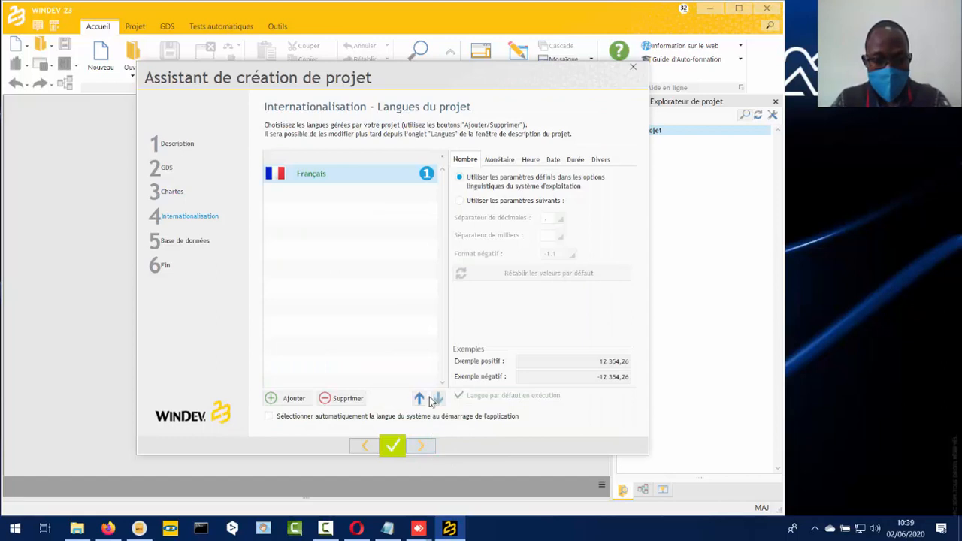
- Enable automatic system language selection, set a custom time format of HH:MM:SS, and continue
click(307, 418)
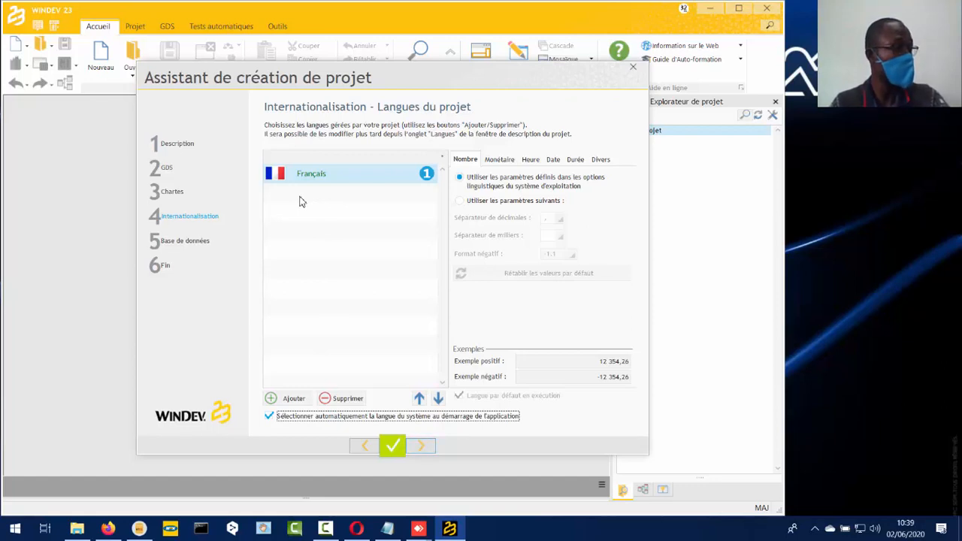
click(498, 161)
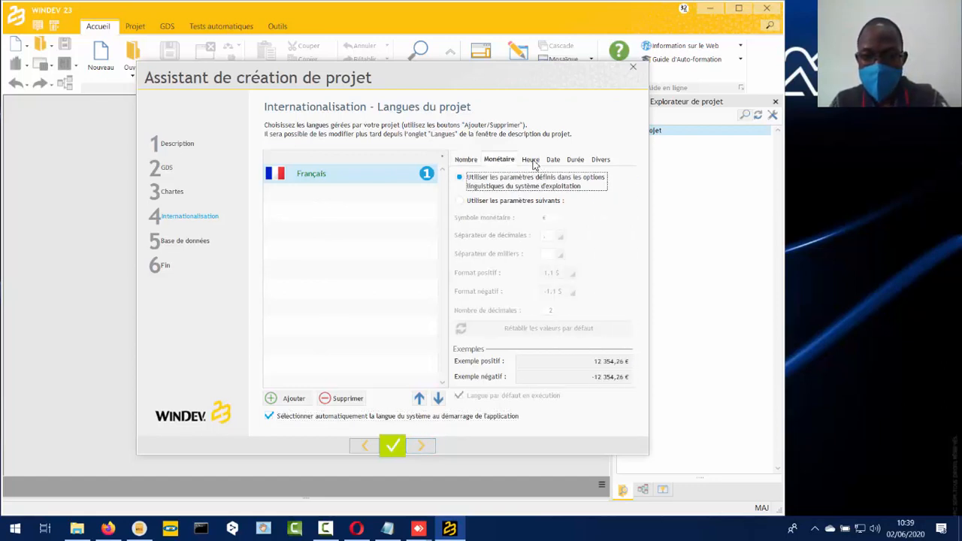
click(533, 160)
click(515, 204)
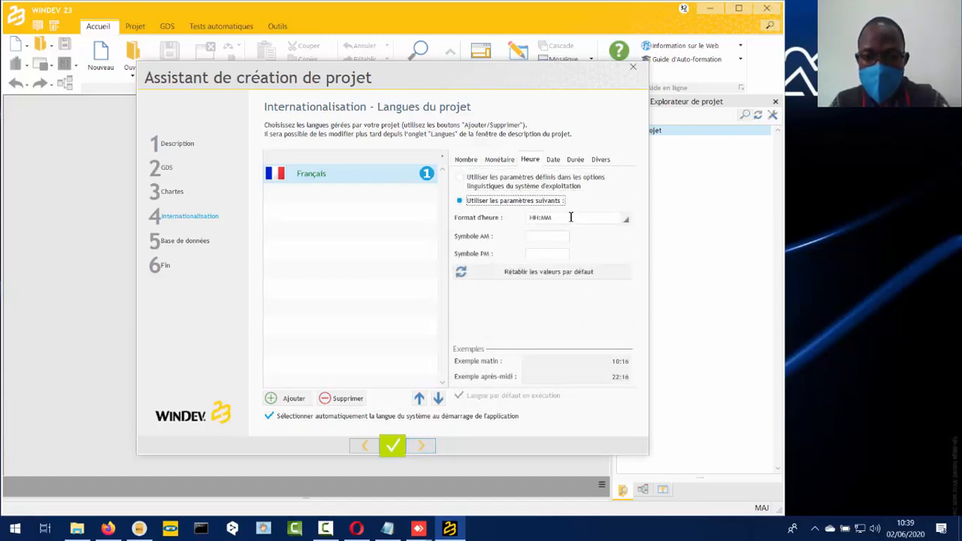
click(570, 216)
click(625, 218)
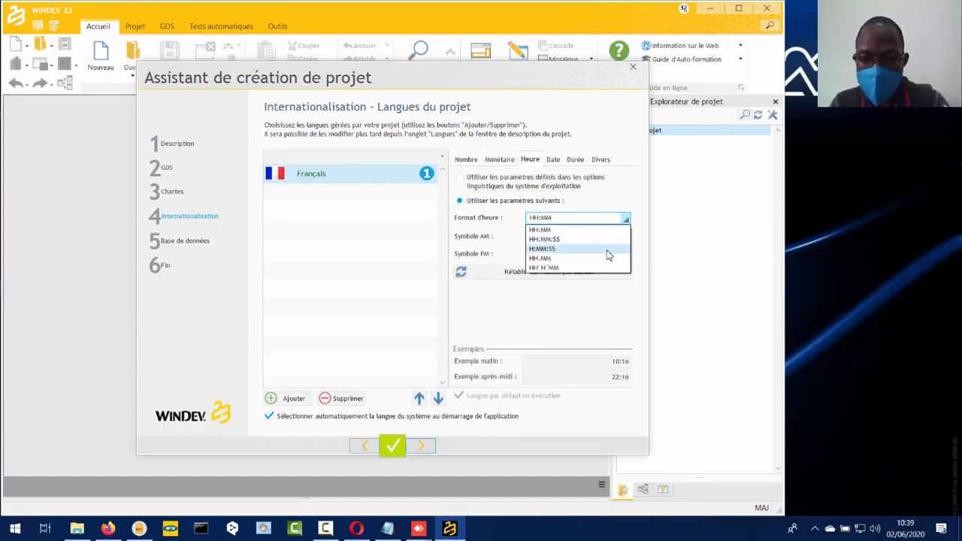
click(605, 239)
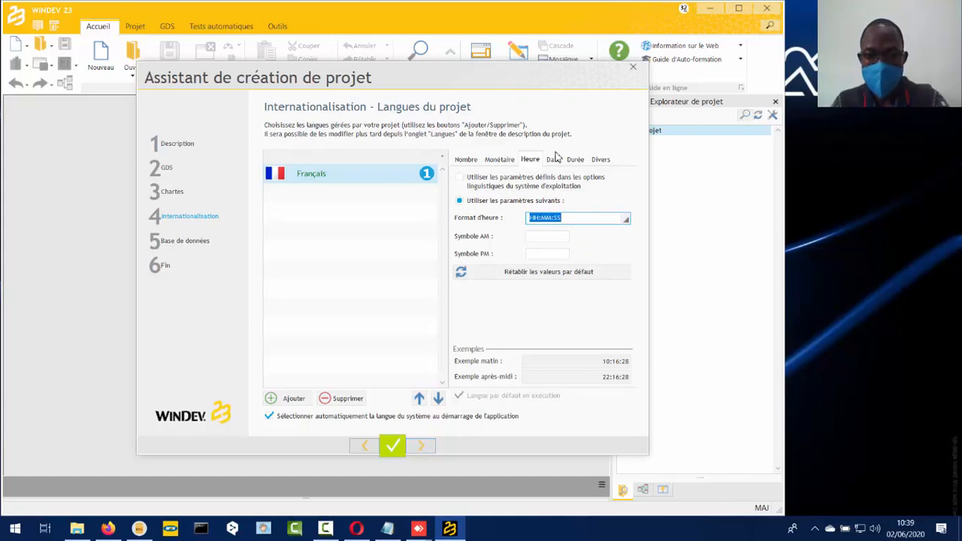
click(424, 450)
click(425, 451)
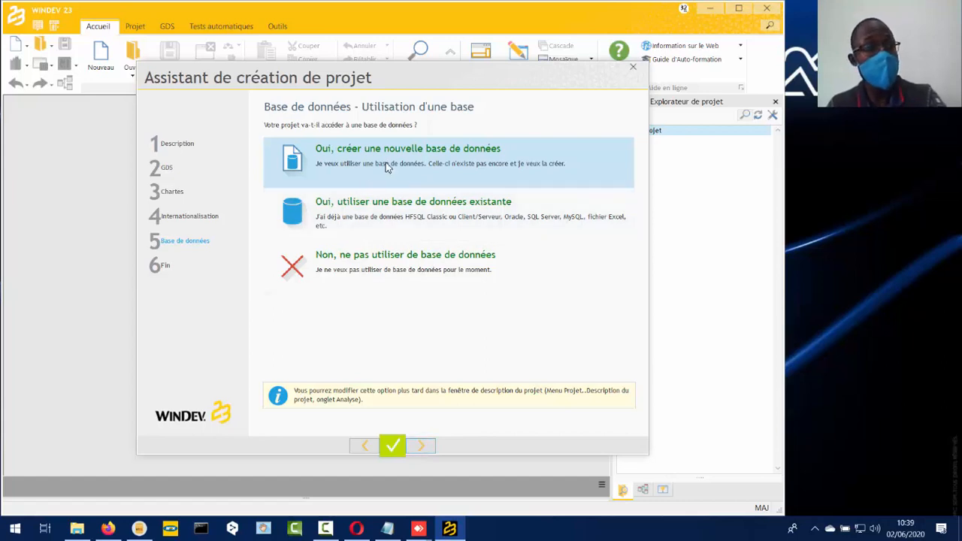
- Choose to use an existing database for the project and continue
click(391, 220)
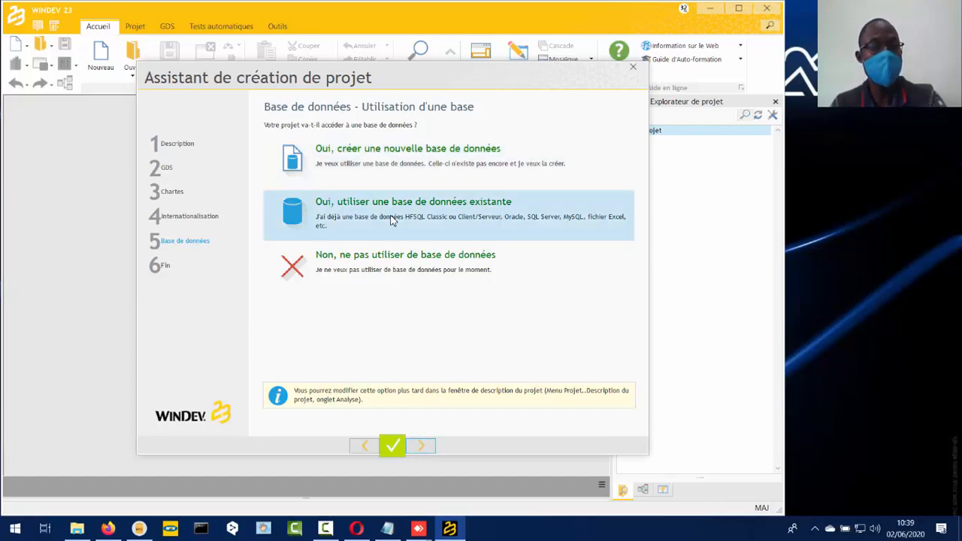
click(423, 446)
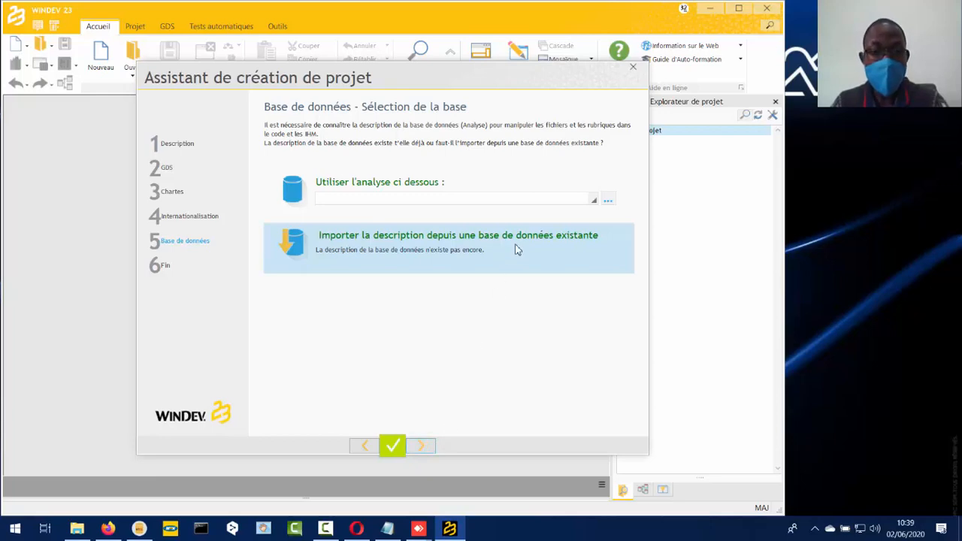
click(594, 200)
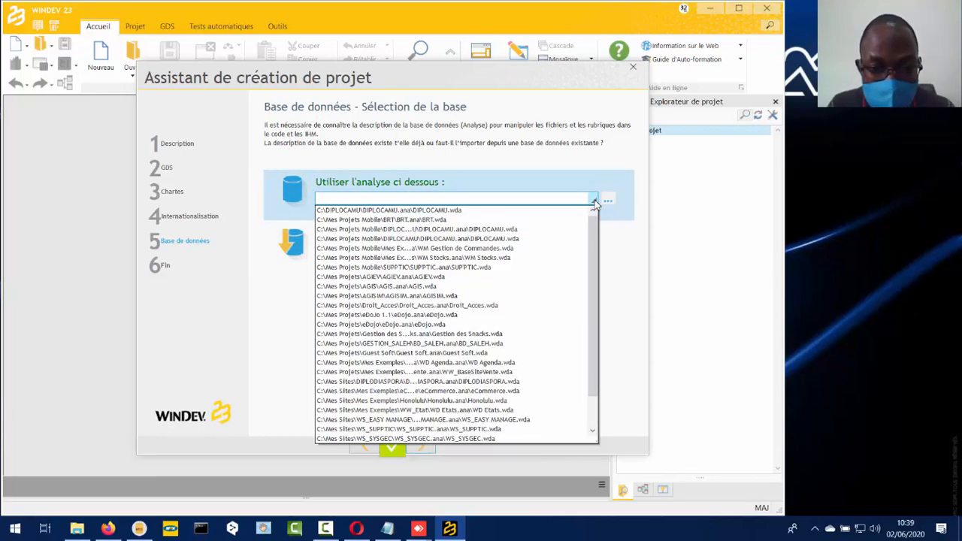
click(593, 200)
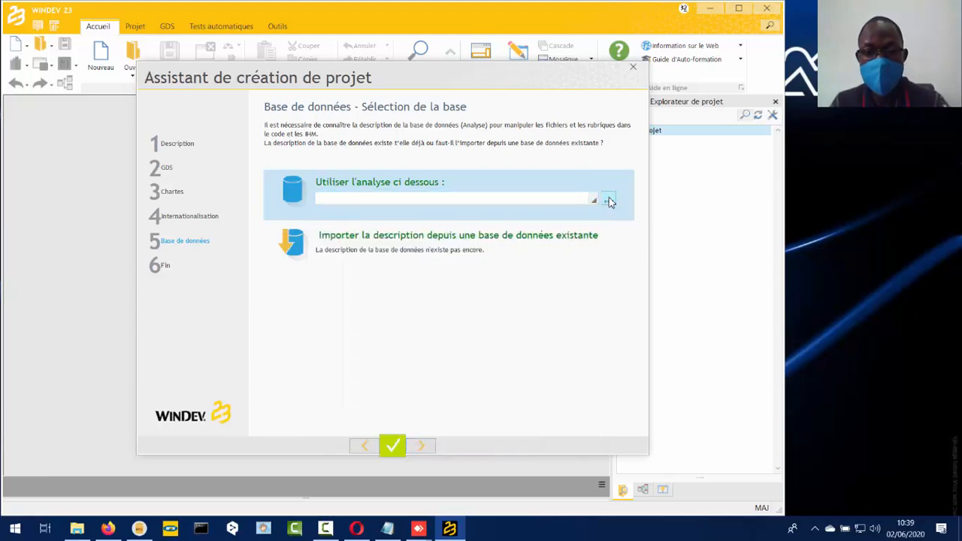
click(609, 201)
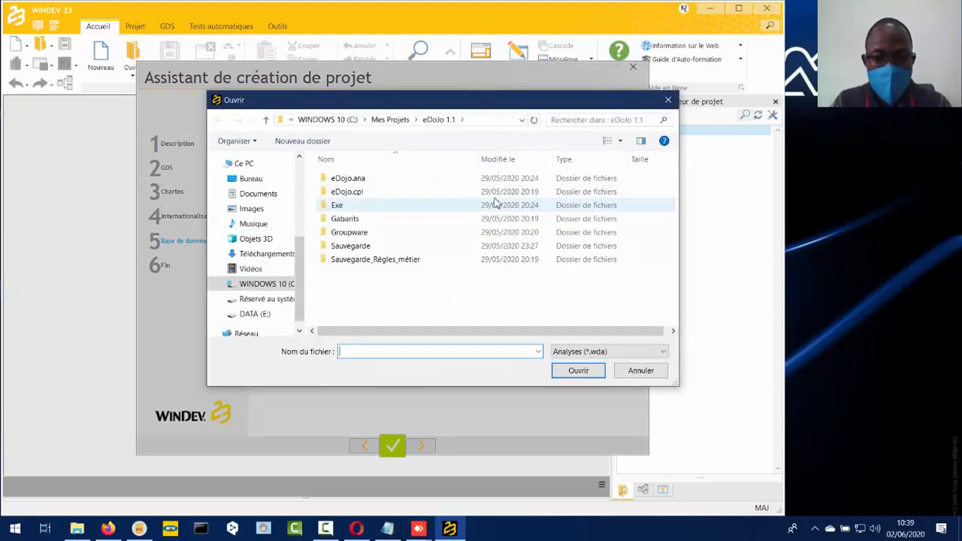
click(667, 100)
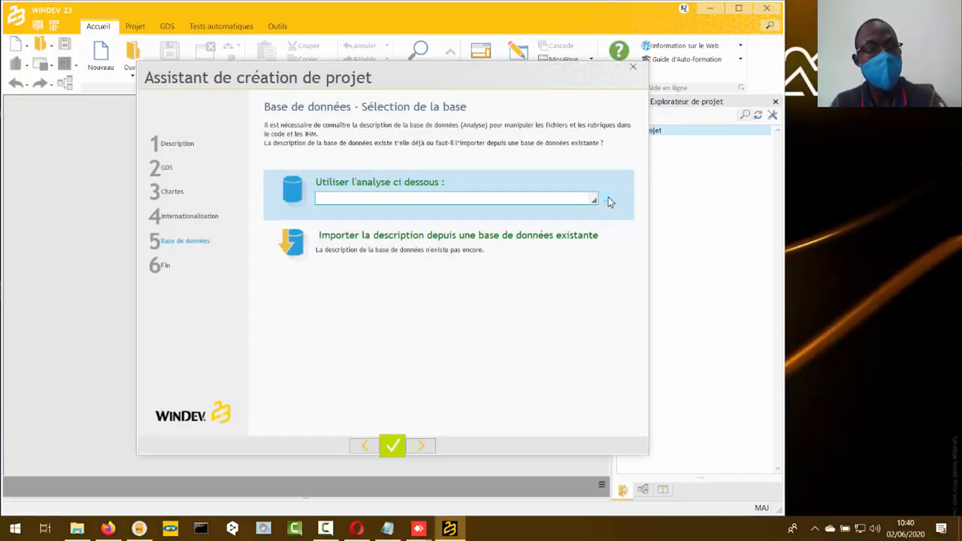
- Select the analysis file DIPLODIASPORA.wda in C:\Mes Sites\DIPLODIASPORA\DIPLODIASPORA.ana as the project's analysis
click(608, 200)
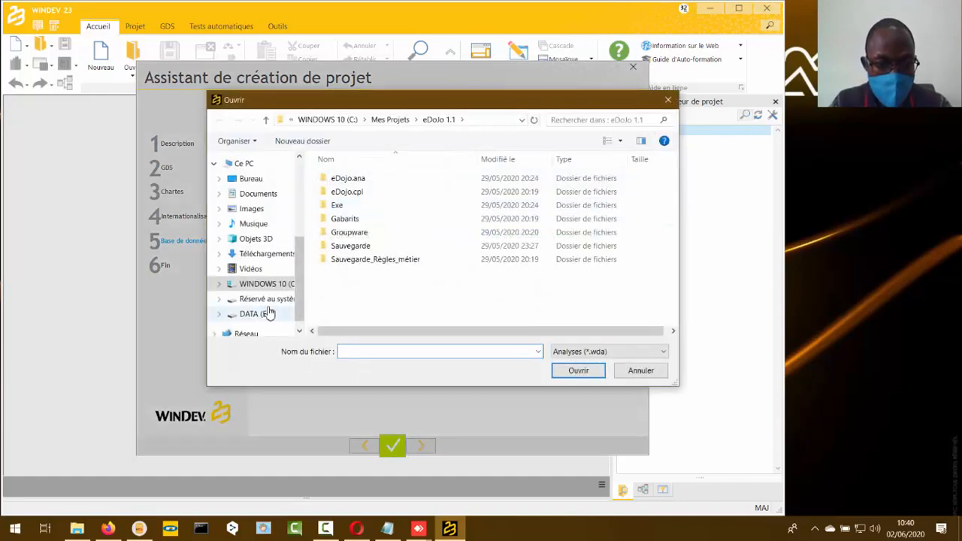
click(274, 285)
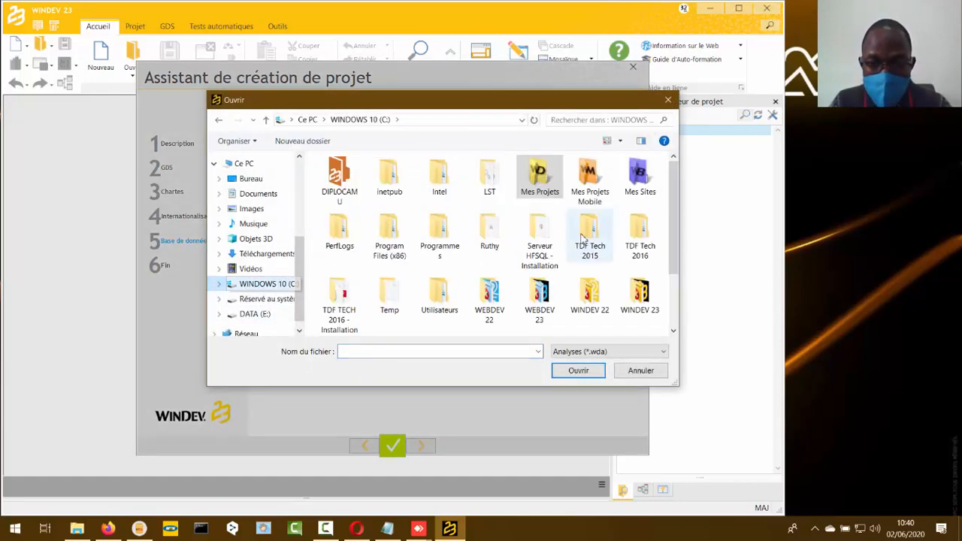
double_click(637, 180)
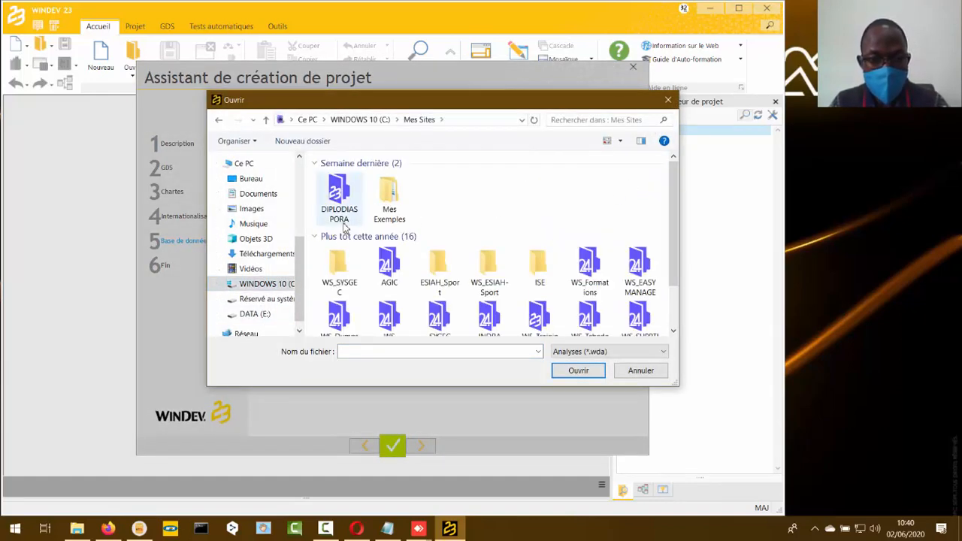
double_click(339, 200)
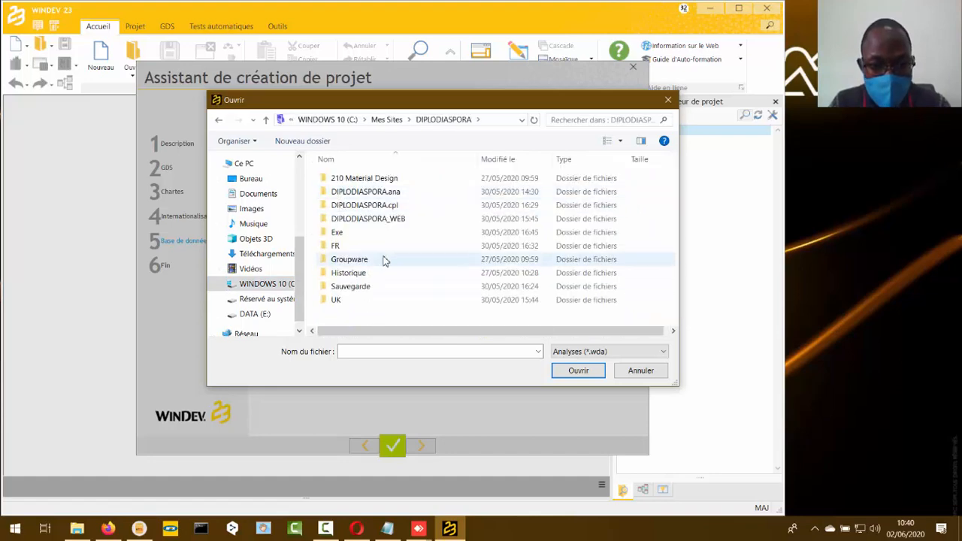
double_click(403, 195)
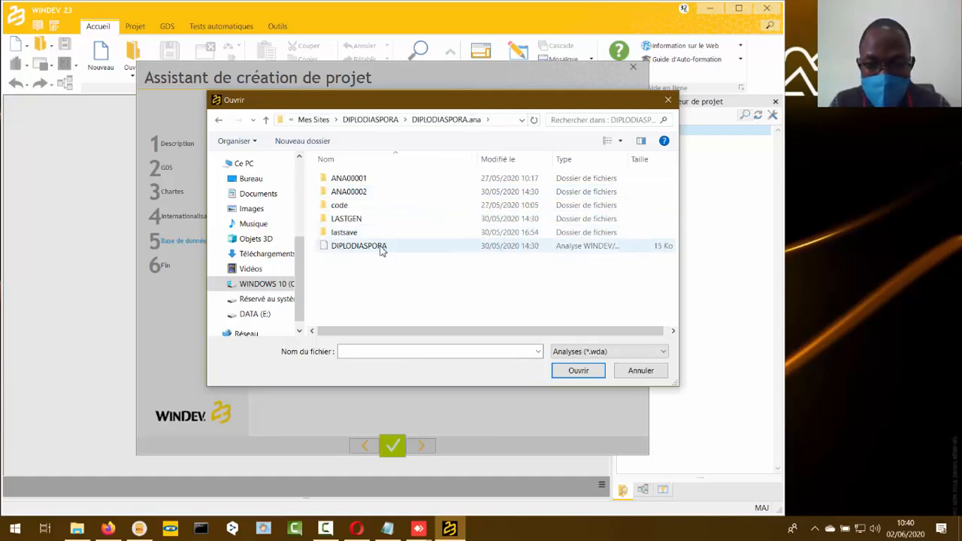
click(382, 251)
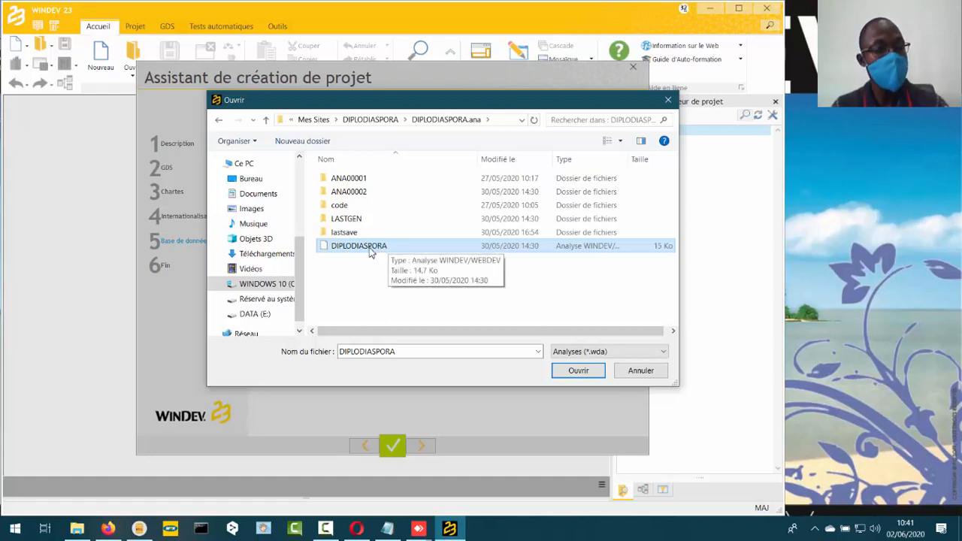
click(578, 370)
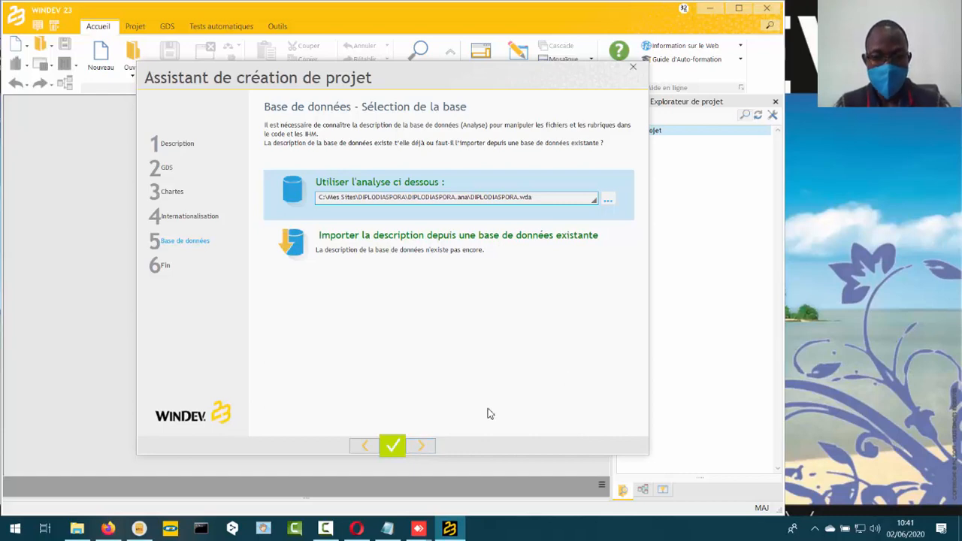
- Finish the project creation wizard and close the new-element window that opens
click(421, 447)
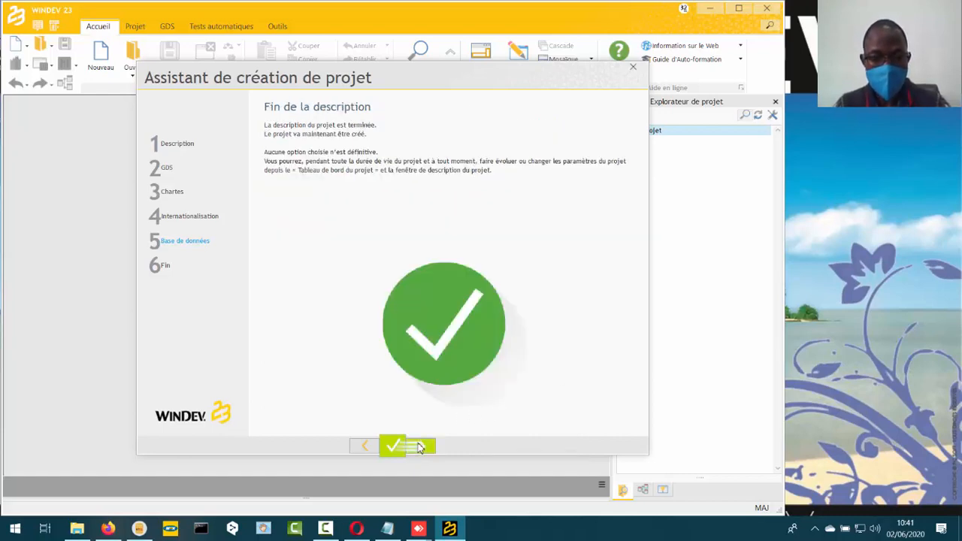
click(421, 448)
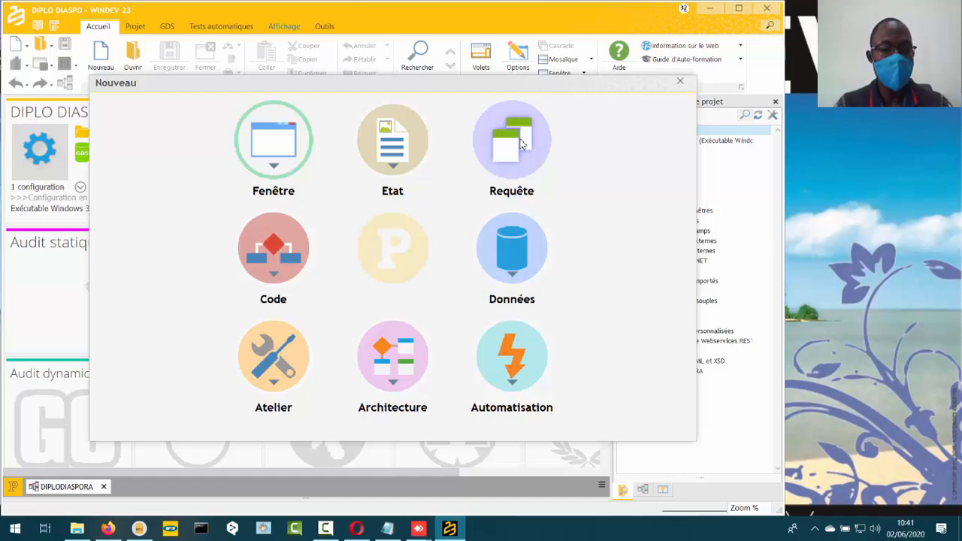
click(680, 83)
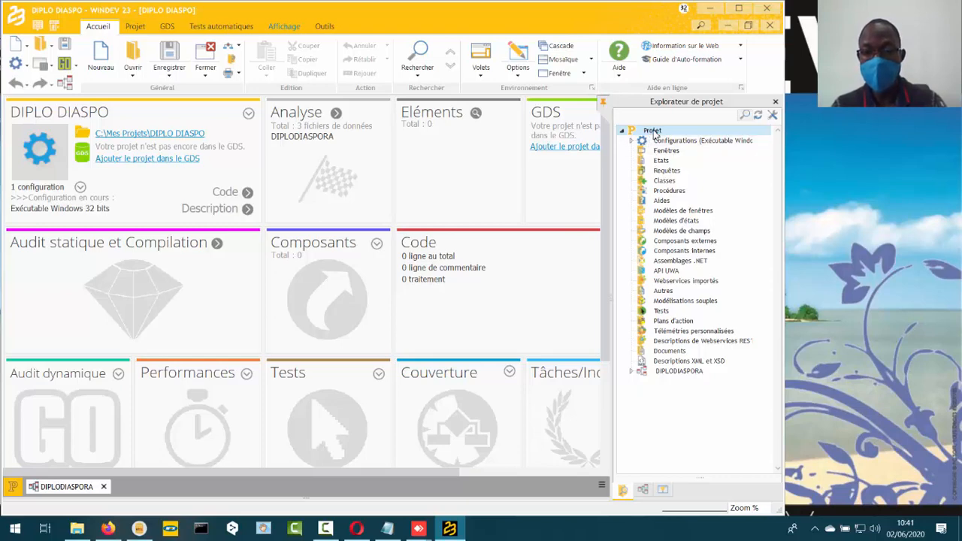
- Open the import-into-project dialog from the project root in the project explorer
right_click(661, 181)
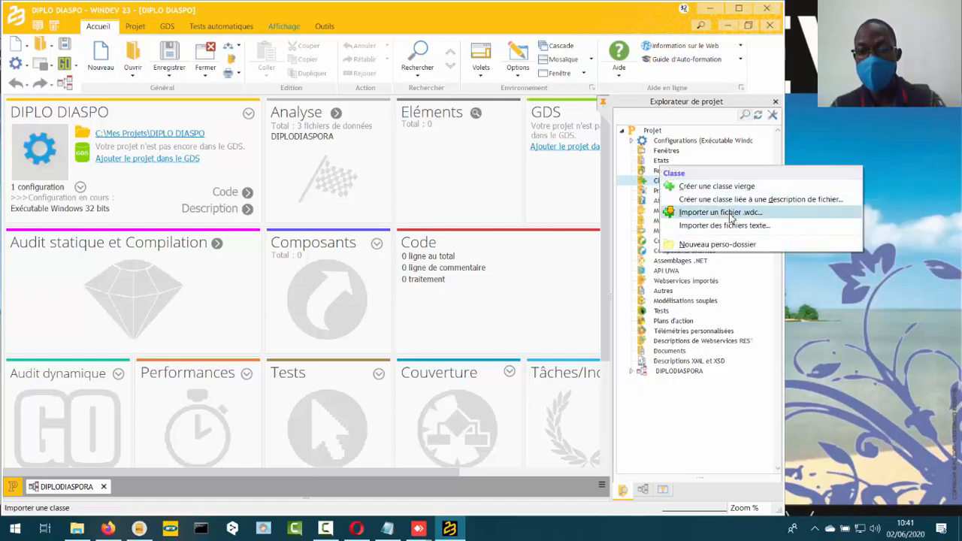
click(660, 132)
right_click(659, 133)
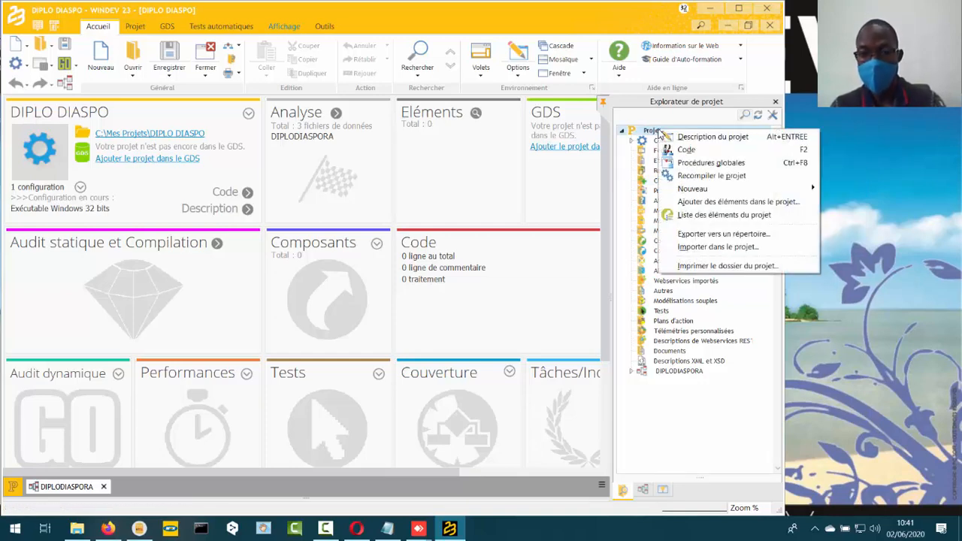
click(720, 248)
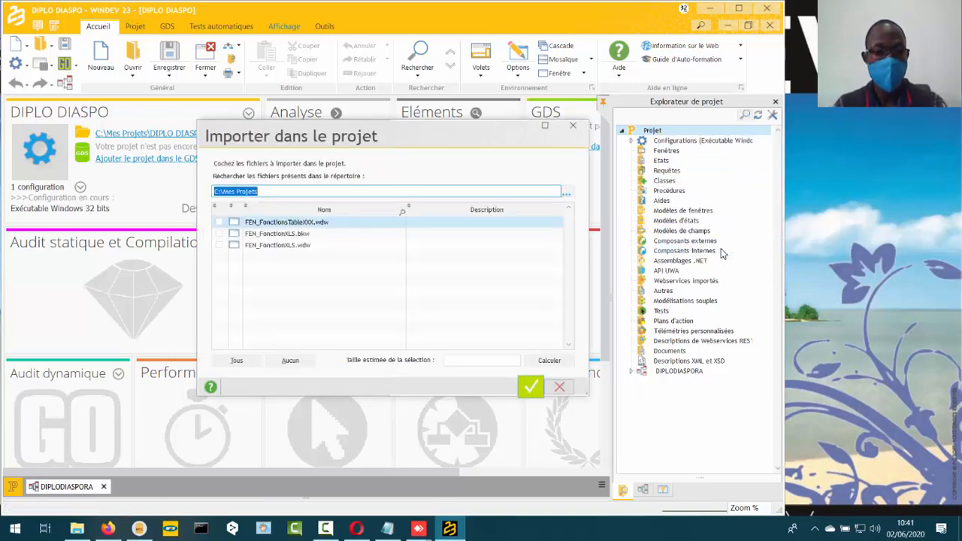
- Set the import search folder to C:\Mes Sites\DIPLODIASPORA
click(567, 194)
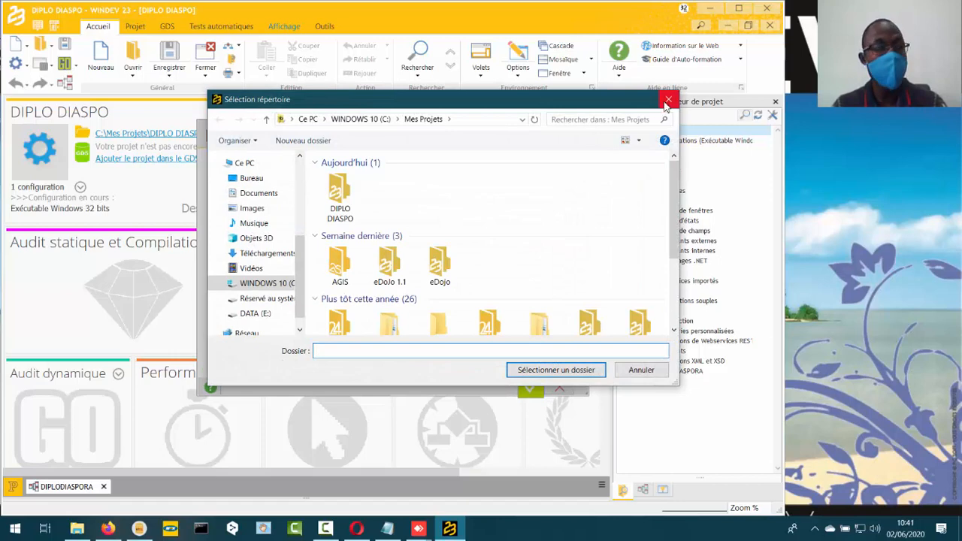
click(278, 283)
double_click(635, 179)
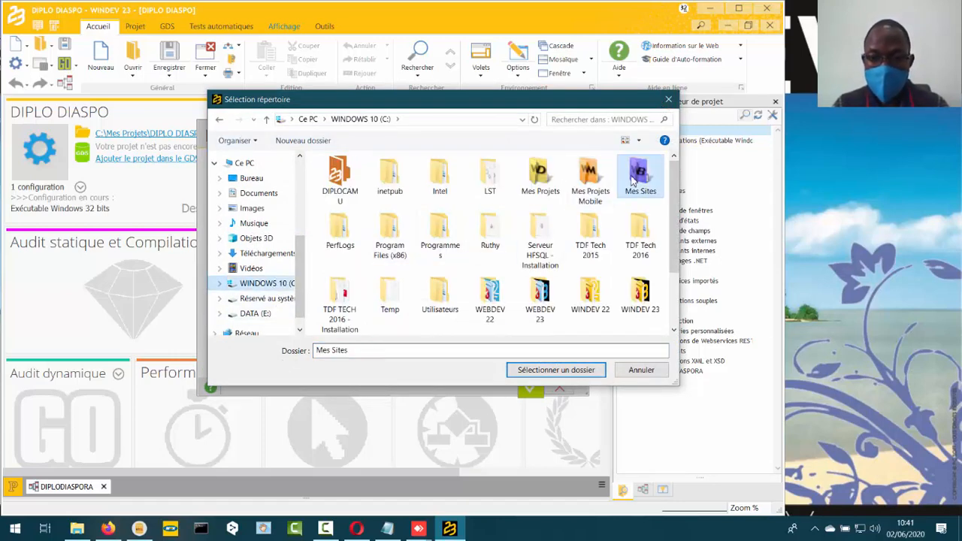
double_click(340, 192)
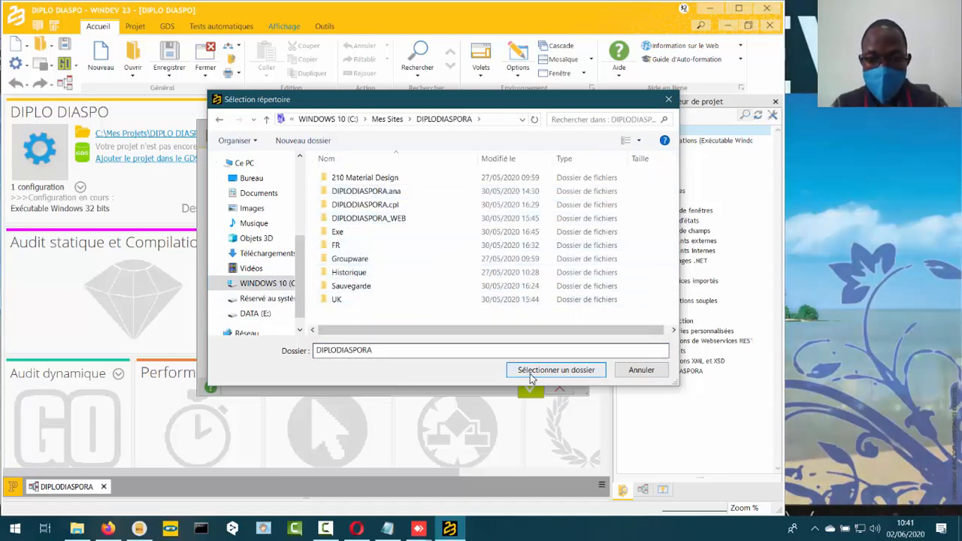
click(530, 372)
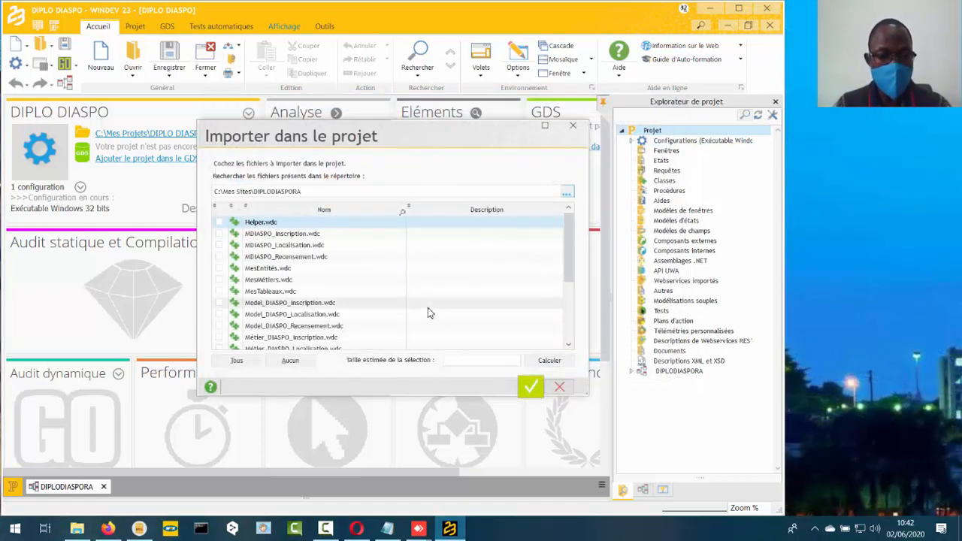
- Tick the queries REQ_Nbre.WDR, REQ_ListeVilles.WDR and REQ_ListeRecensements.WDR for import
scroll(425, 287, down, 3)
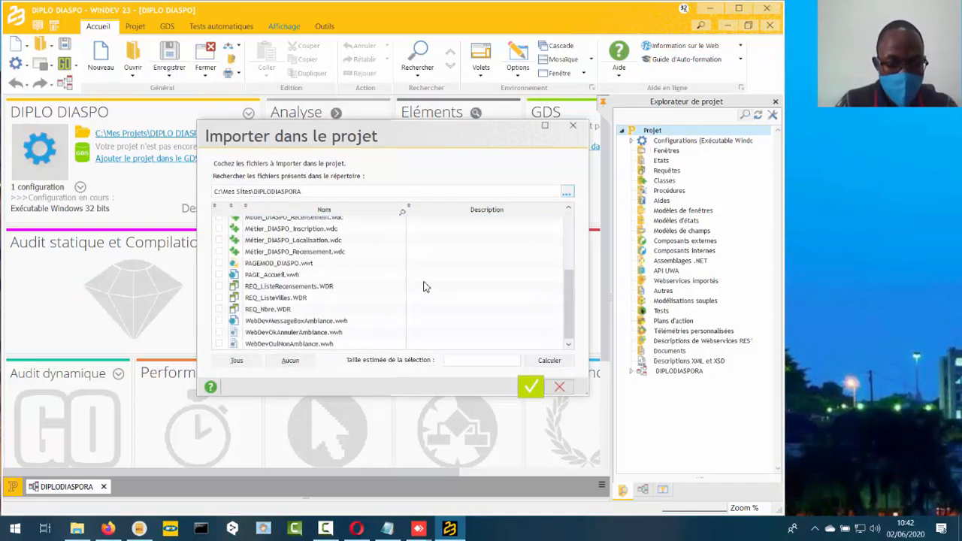
click(219, 311)
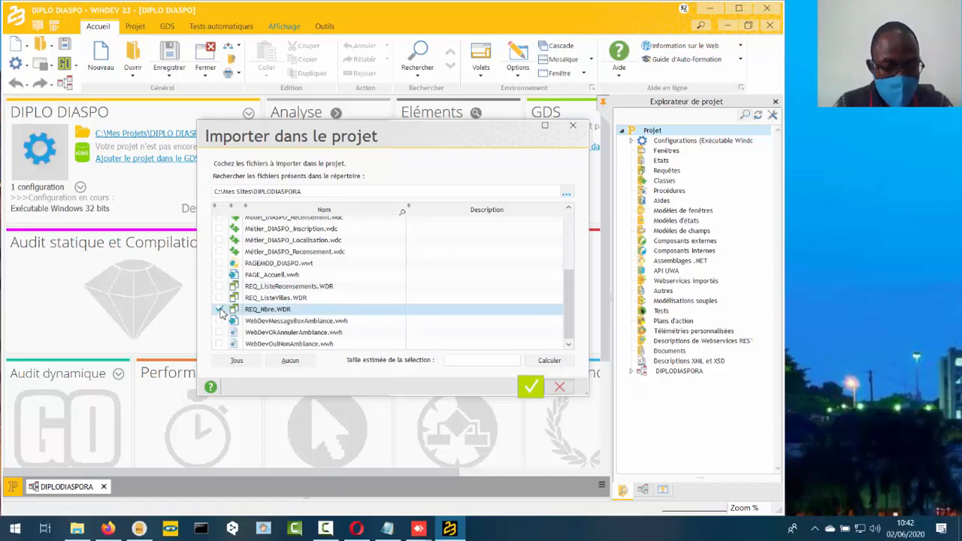
click(219, 298)
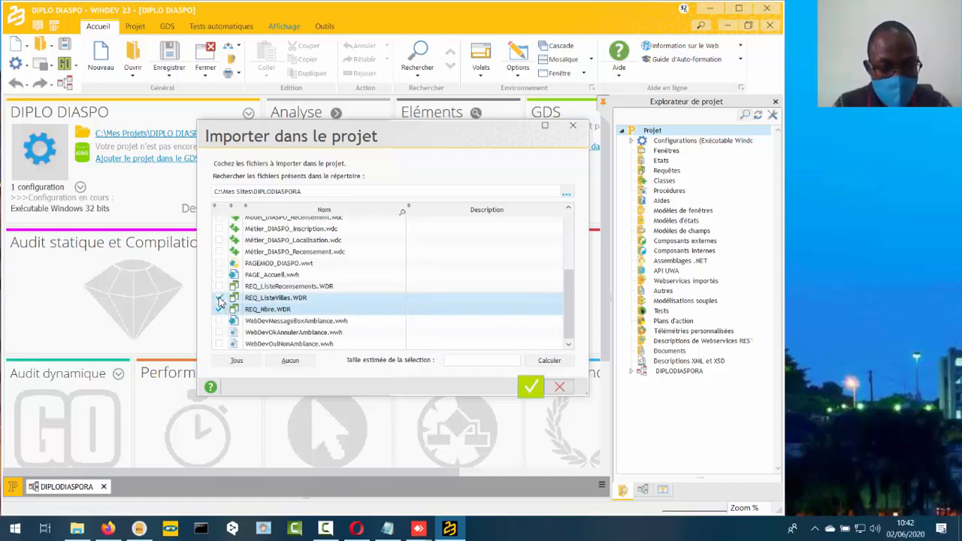
click(219, 287)
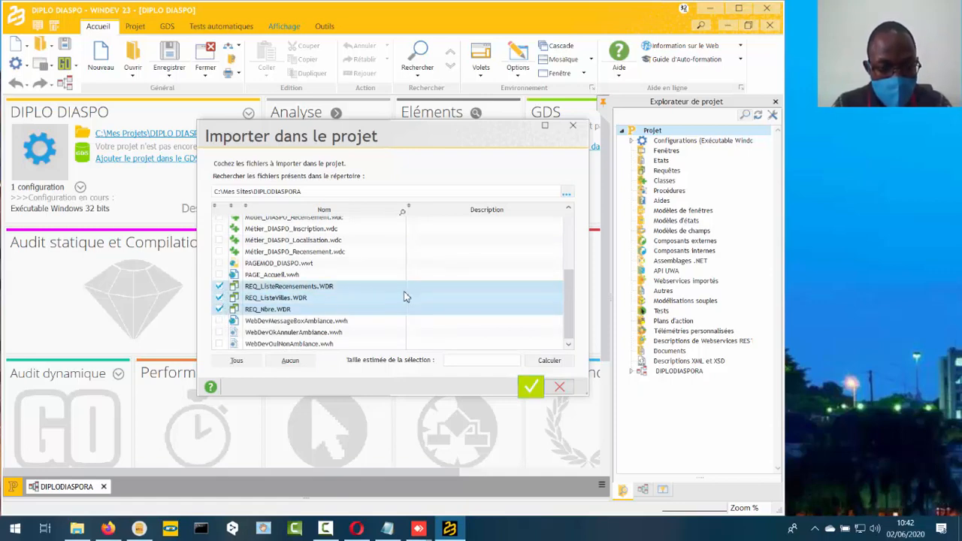
- Tick Helper.wdc, the three MDIASPO classes, MesEntités.wdc, MesMétiers.wdc and MesTableaux.wdc for import
scroll(429, 290, up, 2)
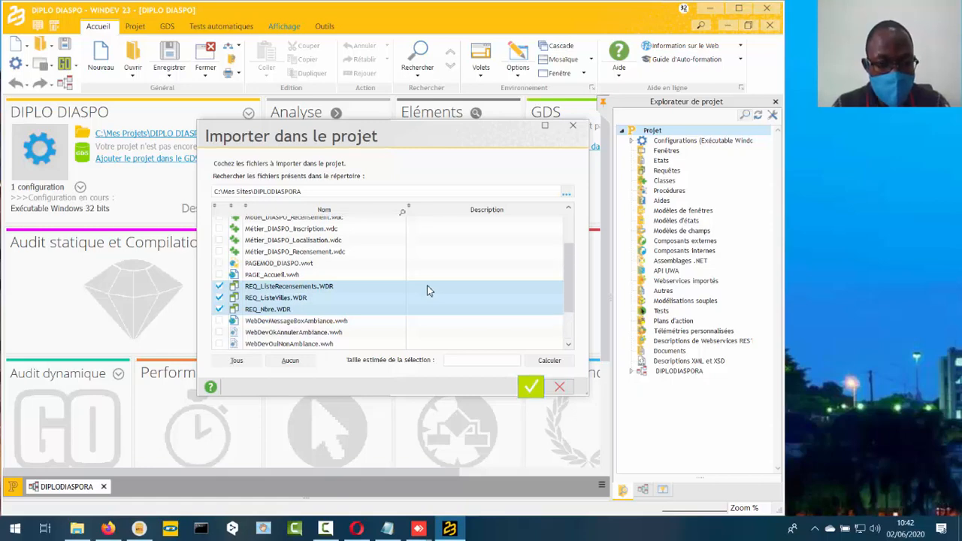
scroll(428, 290, up, 3)
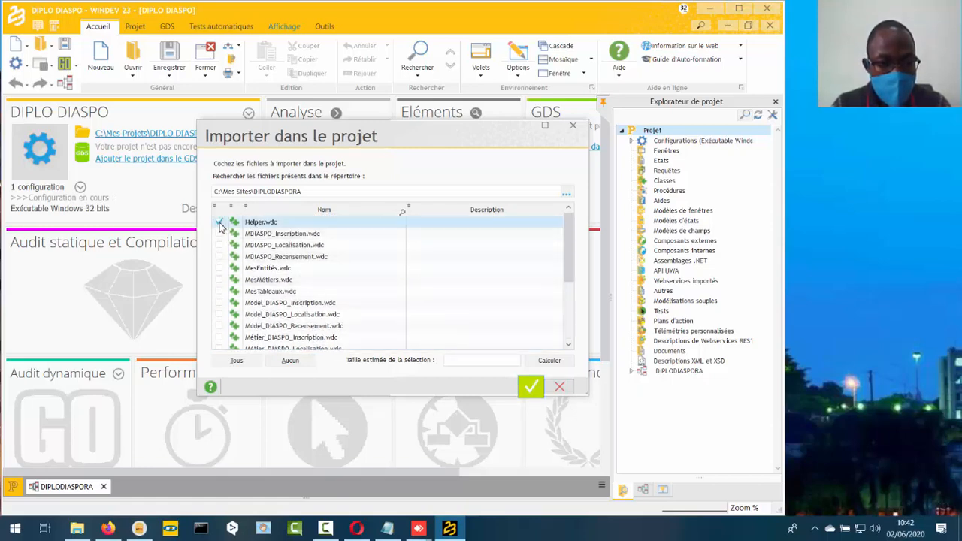
click(219, 223)
click(219, 233)
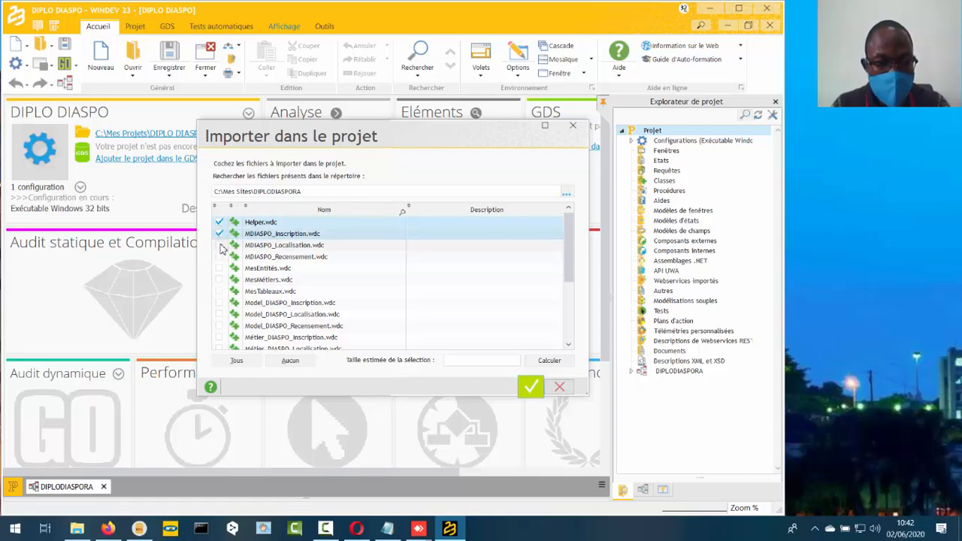
click(219, 245)
click(219, 256)
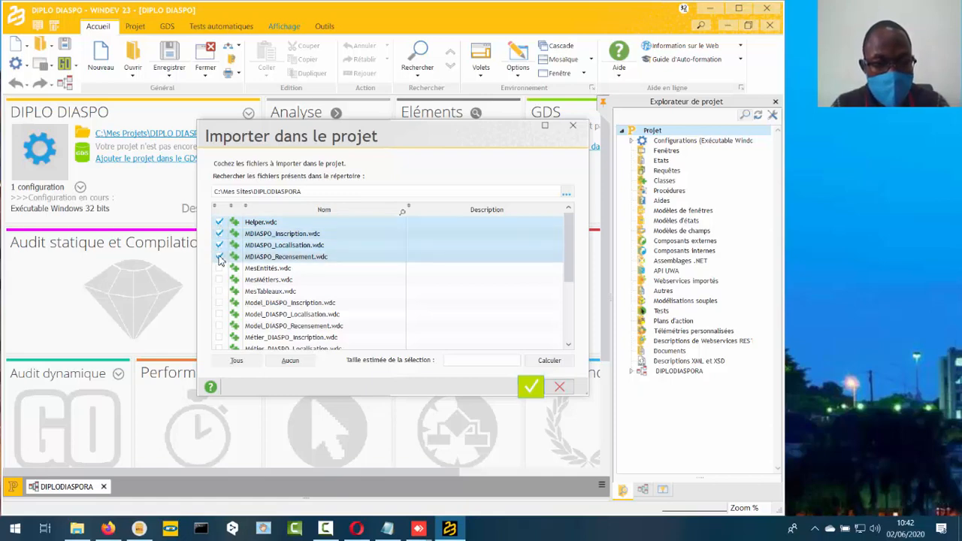
click(219, 268)
click(219, 280)
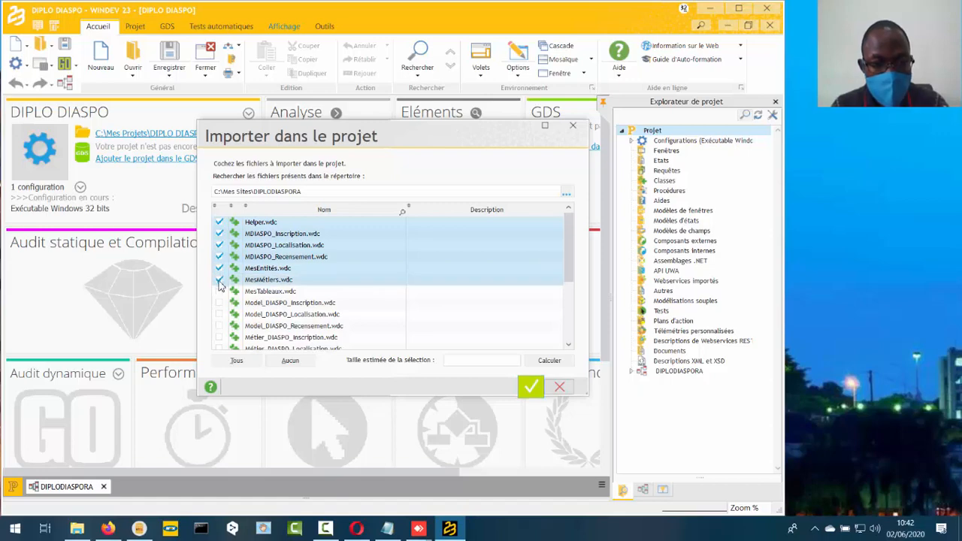
click(219, 291)
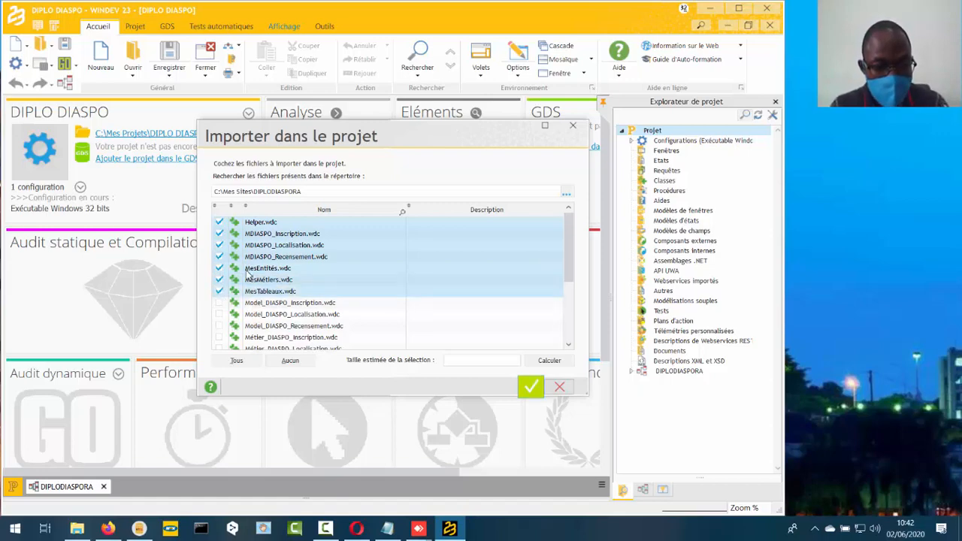
- Tick the Model_DIASPO and Métier_DIASPO Inscription, Localisation and Recensement classes for import
click(218, 303)
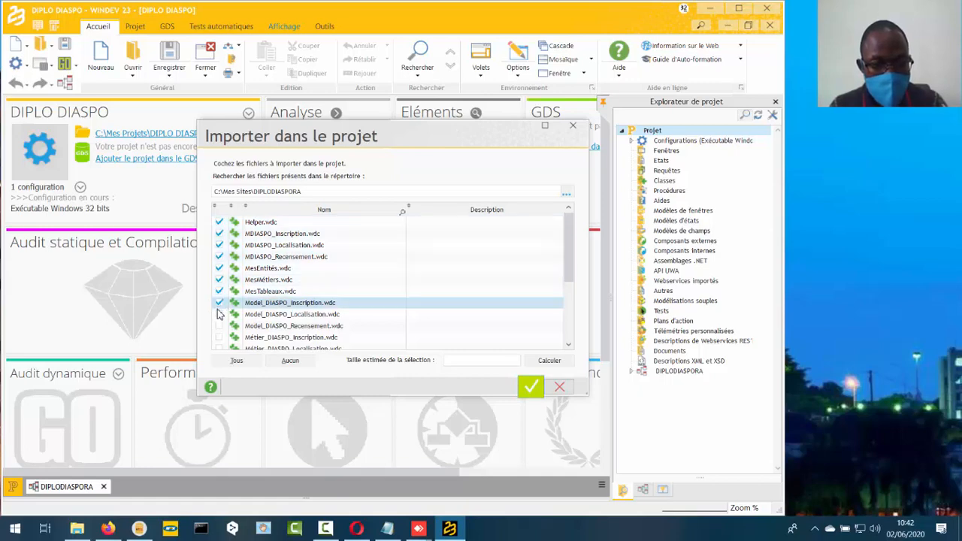
click(219, 314)
scroll(225, 318, down, 2)
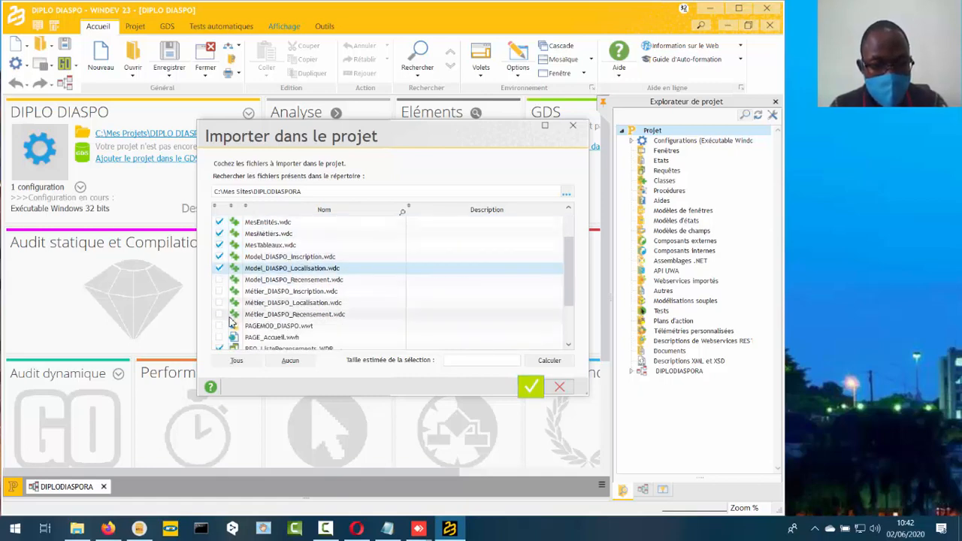
click(219, 314)
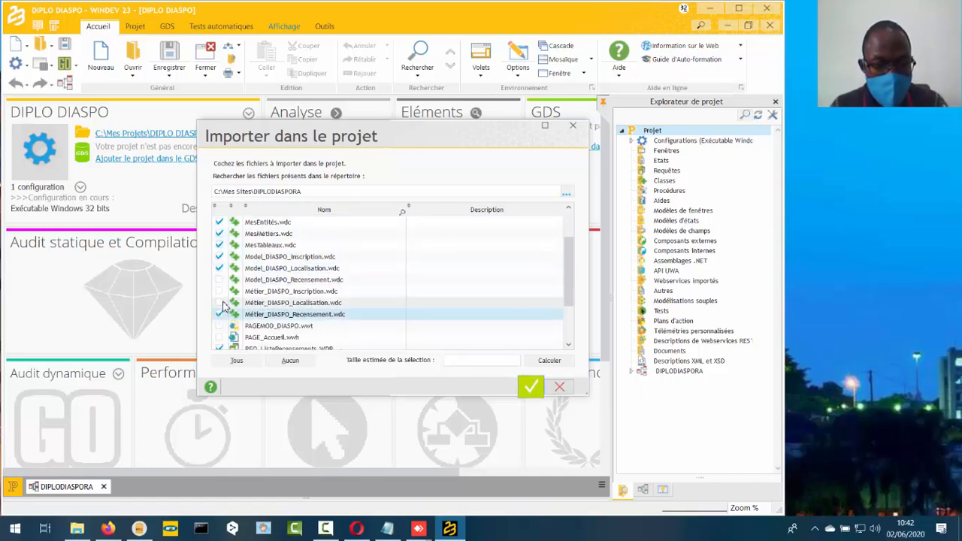
click(218, 302)
click(219, 291)
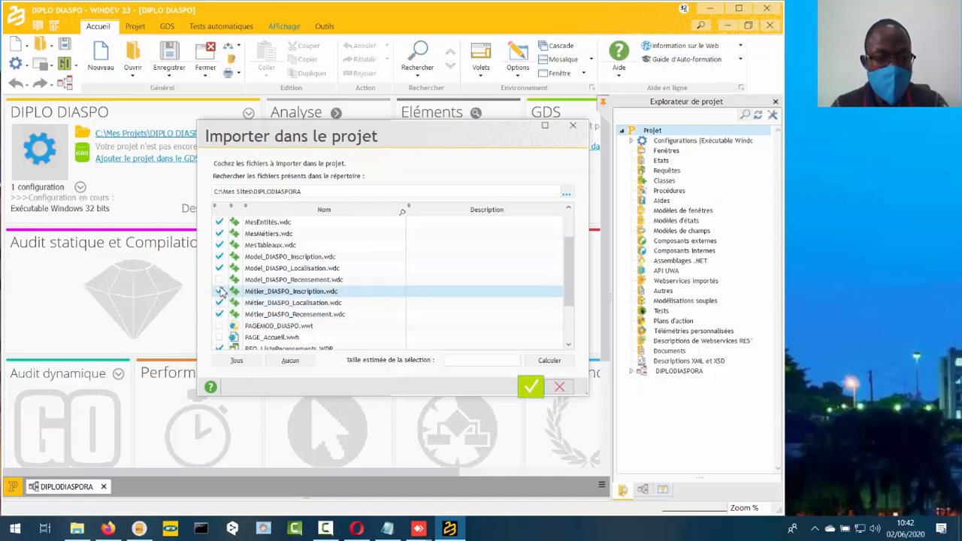
click(219, 280)
- Review the ticked files in the import list and confirm the import into the project
scroll(342, 257, down, 2)
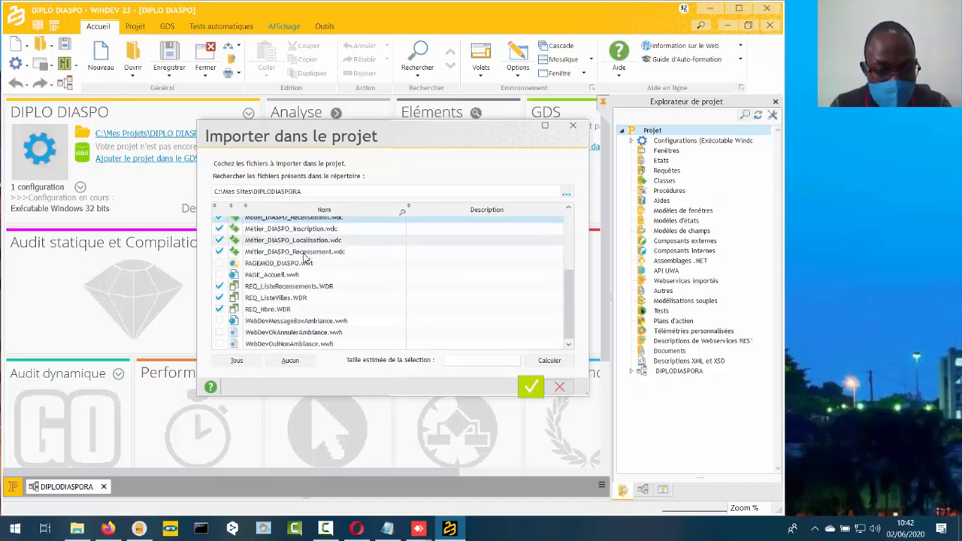
scroll(355, 275, up, 3)
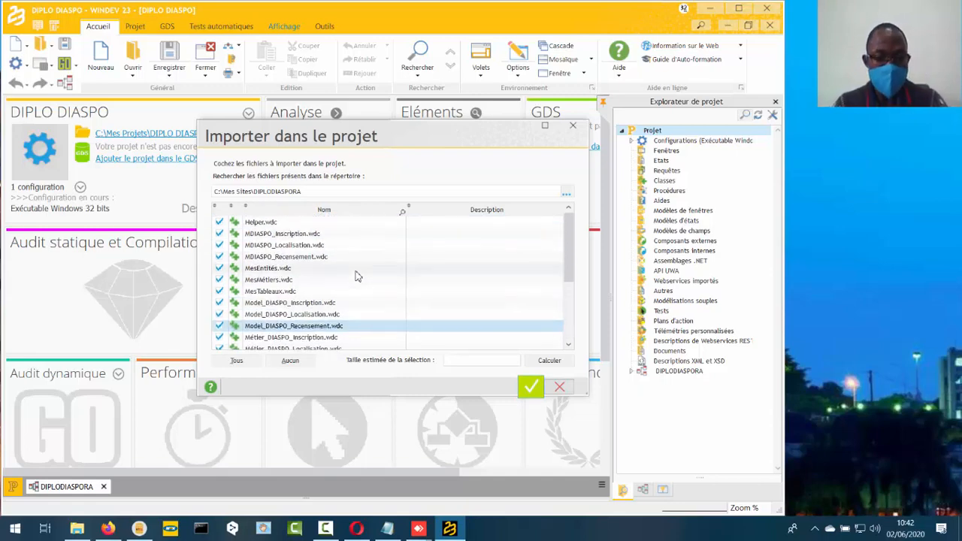
scroll(353, 273, down, 3)
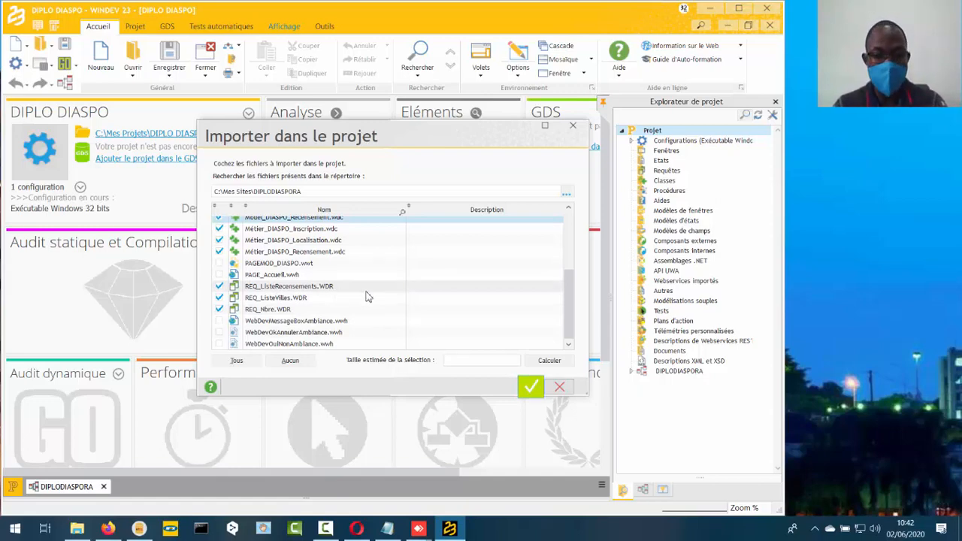
click(530, 386)
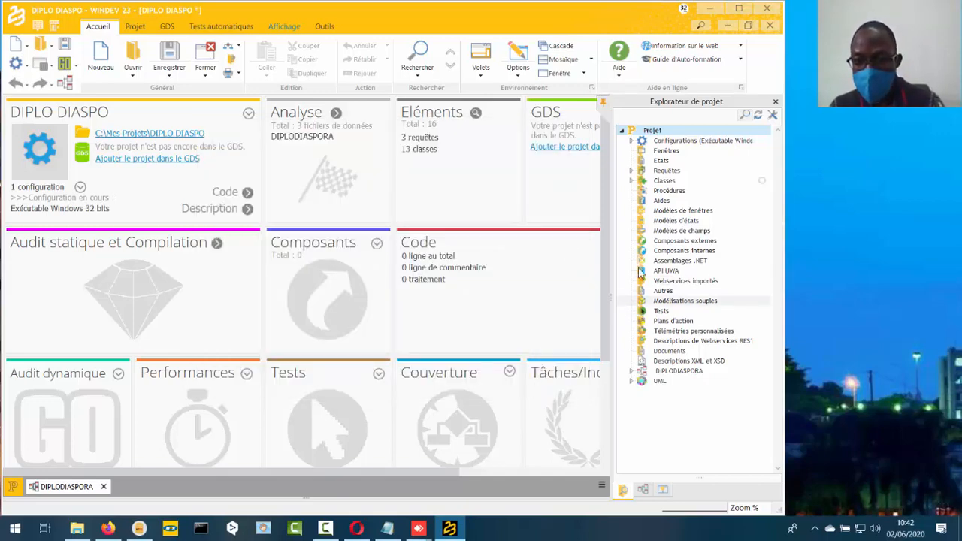
- Create a custom folder named Class DIASPO_Inscription under Classes in the project explorer
right_click(664, 182)
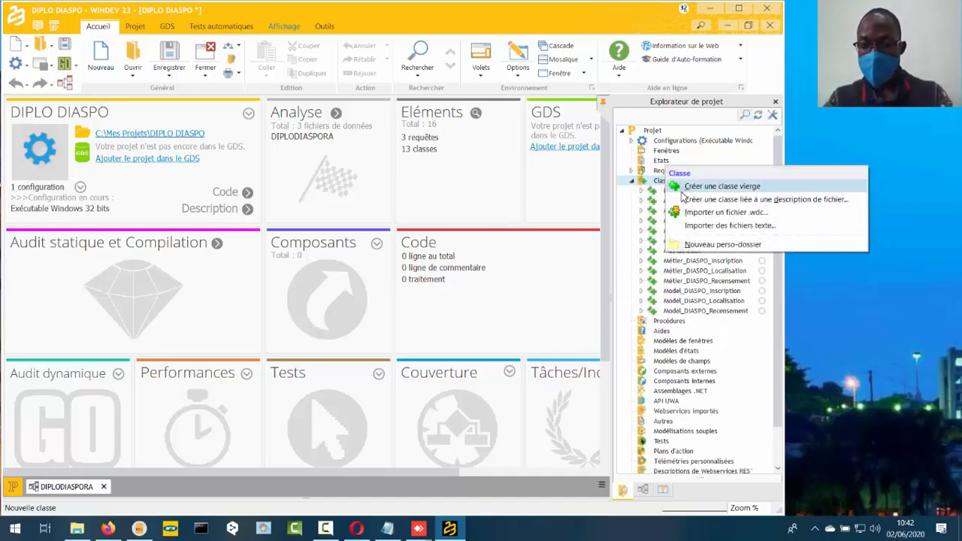
click(699, 244)
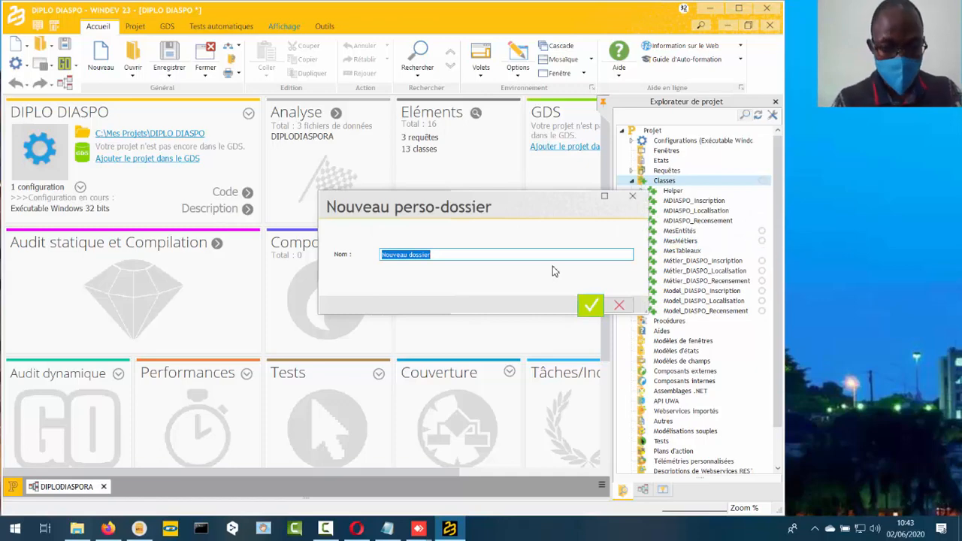
text(C)
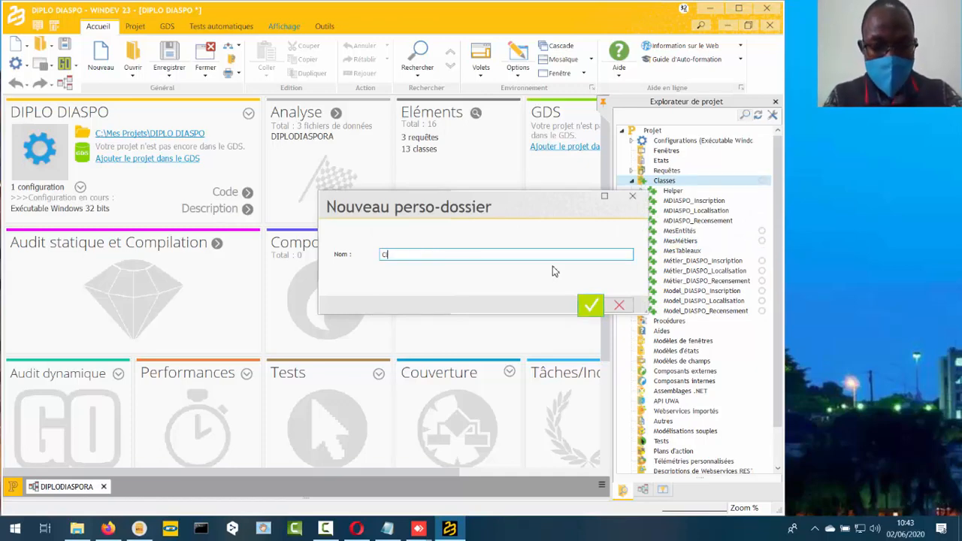
text(lass )
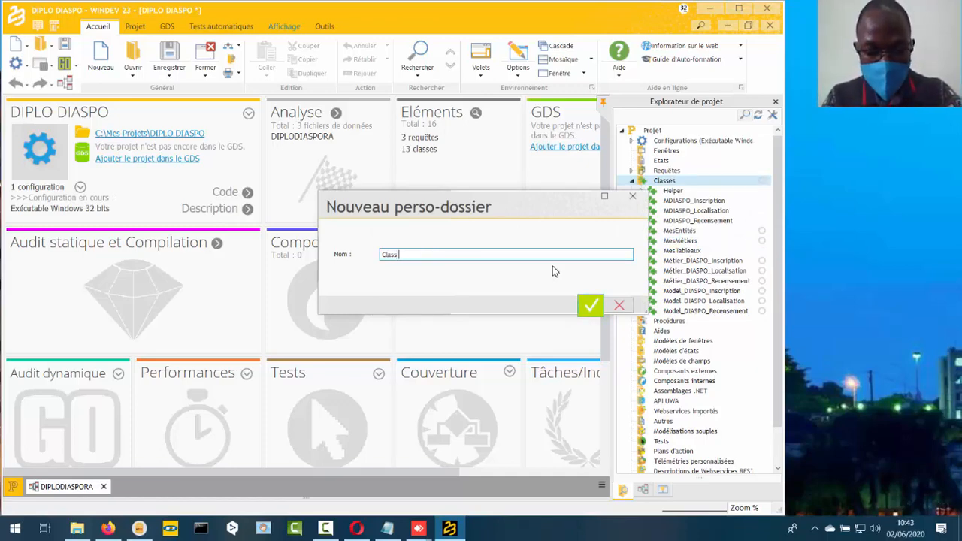
text(DIASP)
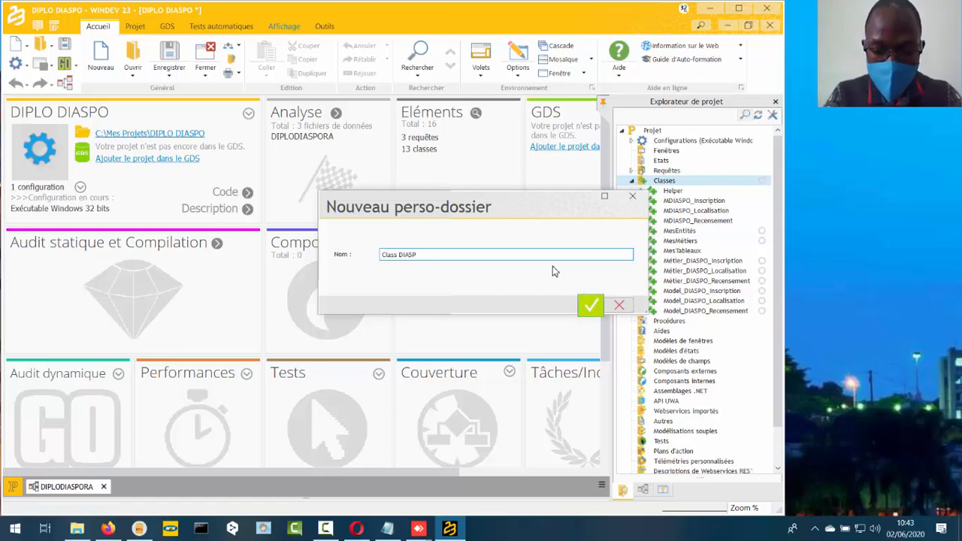
text(O_)
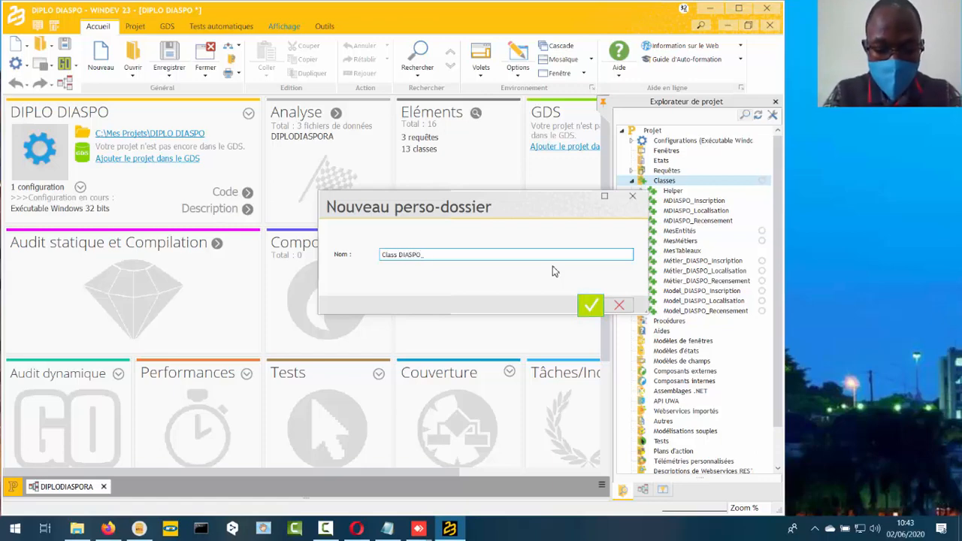
text(Inscription)
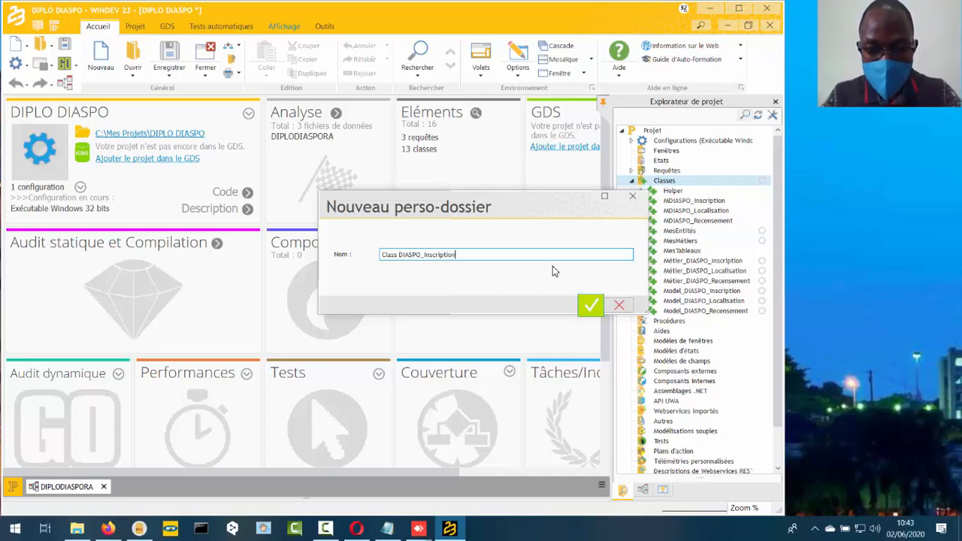
click(590, 305)
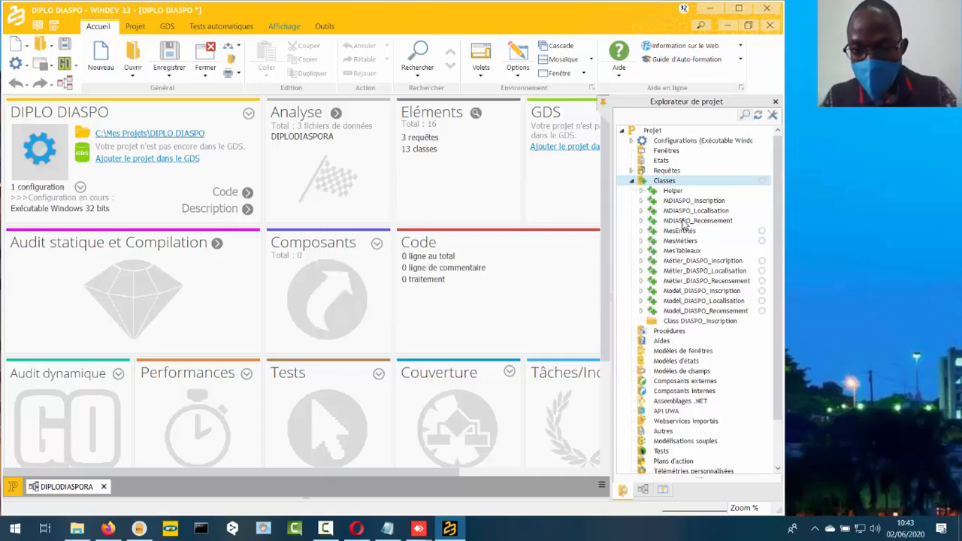
- Begin a second custom folder under Classes, entering the name Class
right_click(666, 182)
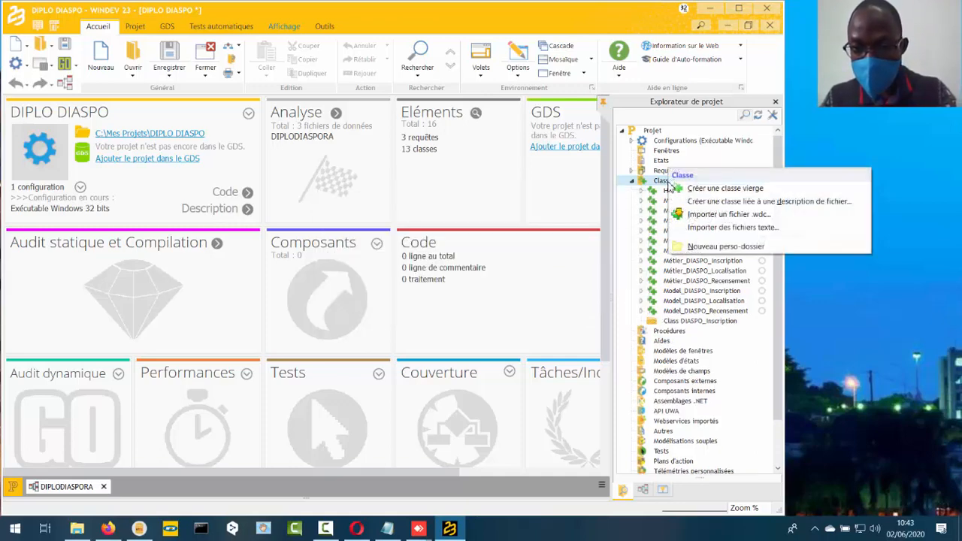
click(710, 246)
text(Class)
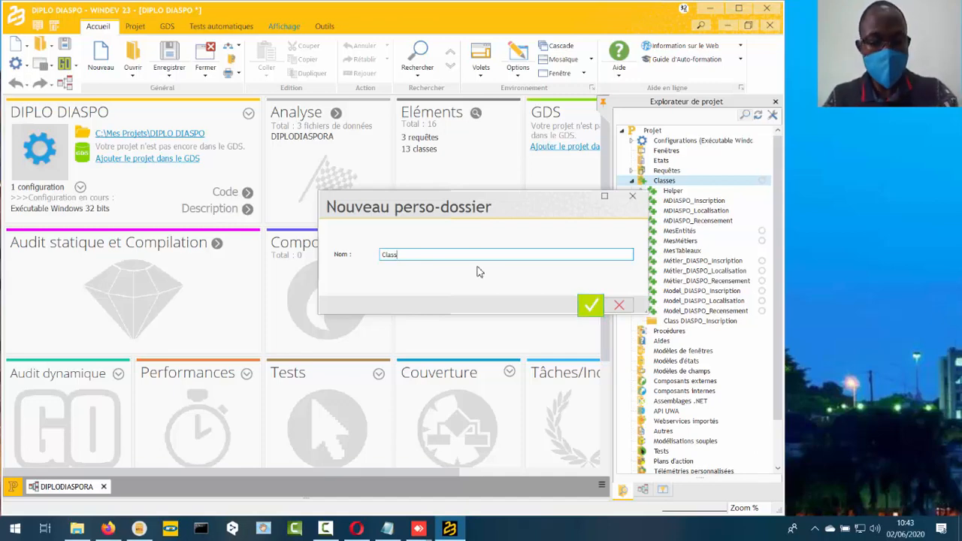
- Switch to the AnyDesk remote session and set its import search folder to C:\Mes Sites\DIPLODIASPORA
key(alt+Tab)
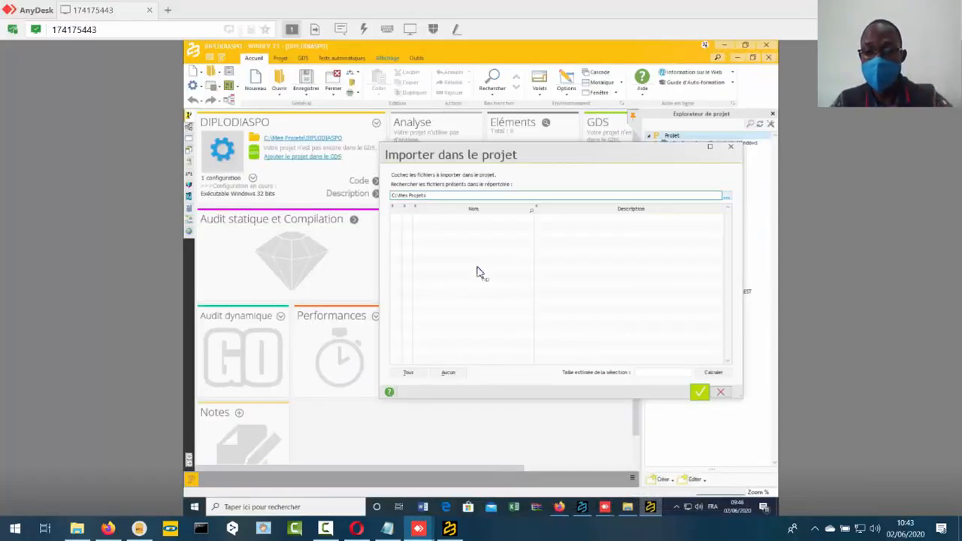
click(727, 199)
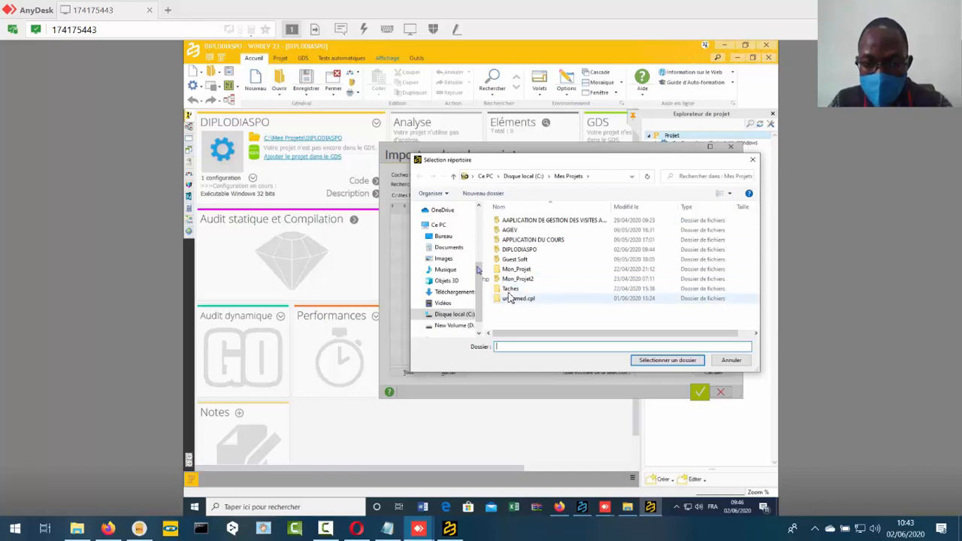
click(459, 316)
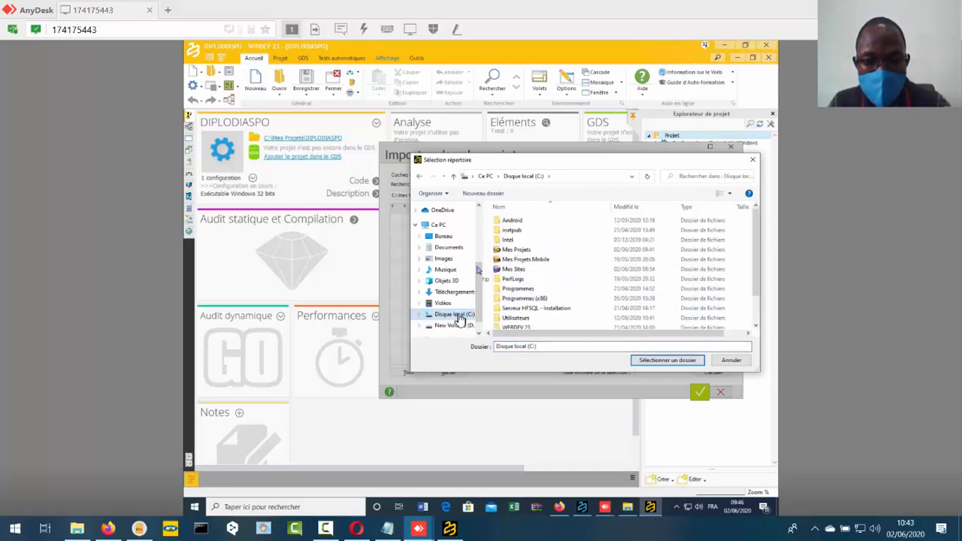
double_click(530, 270)
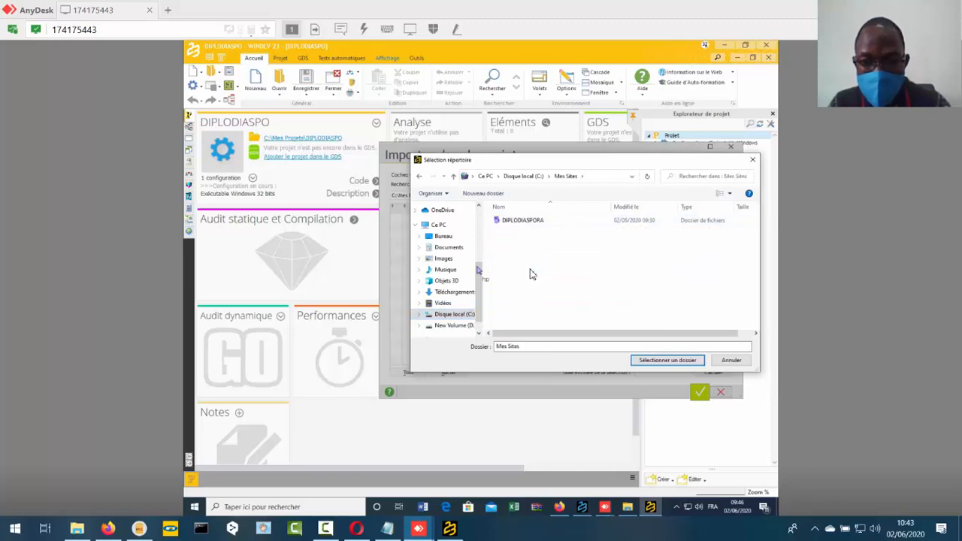
click(536, 223)
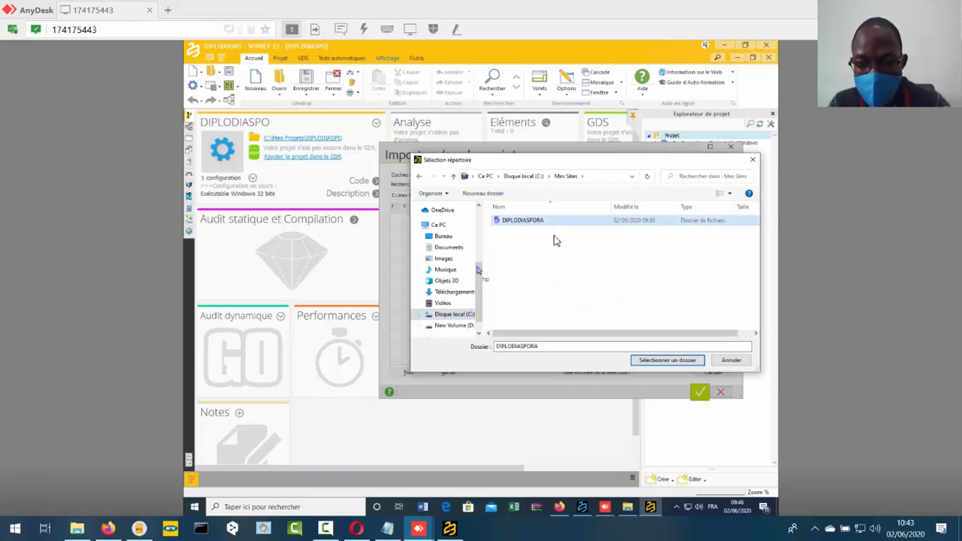
click(651, 360)
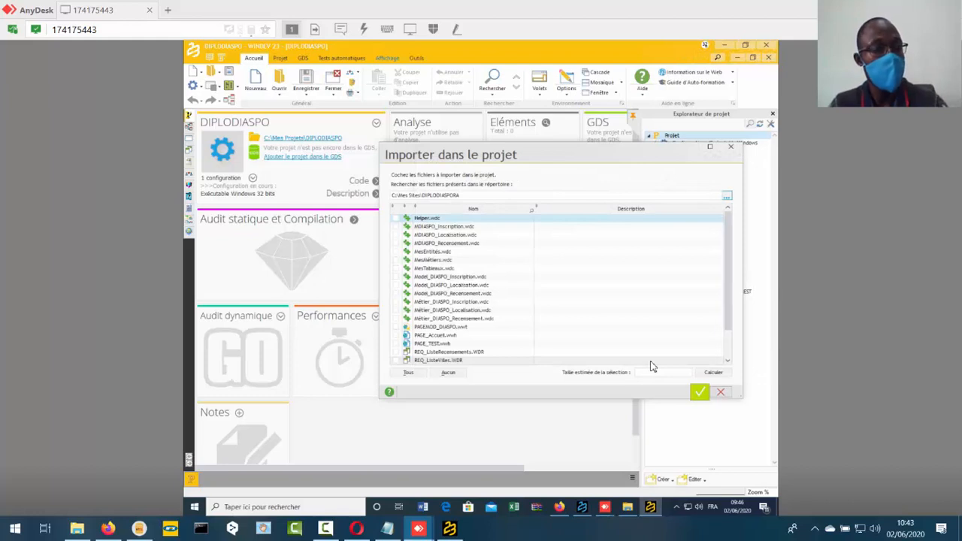
- Tick the three MDIASPO classes, MesEntités.wdc, MesMétiers.wdc and MesTableaux.wdc in the remote import list
click(396, 226)
click(396, 234)
click(396, 243)
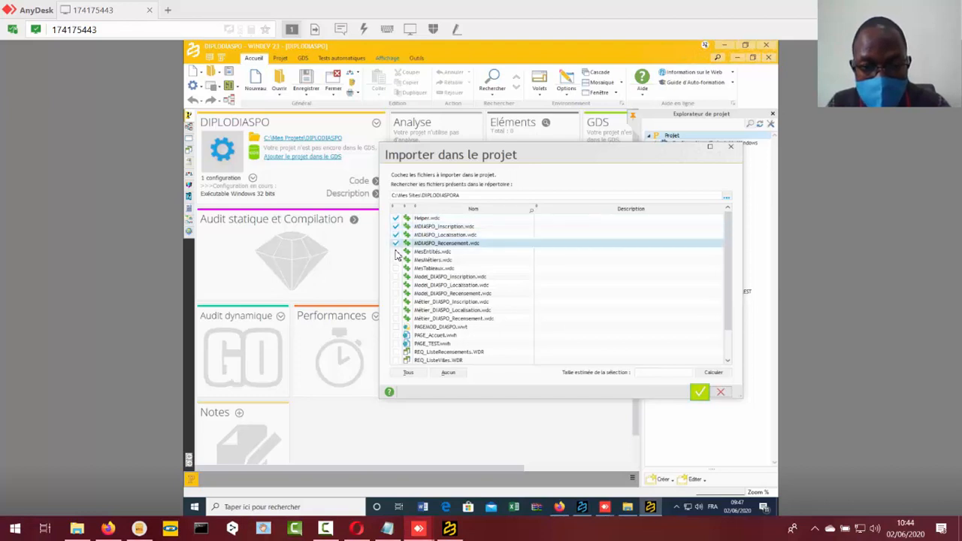
click(396, 251)
click(396, 260)
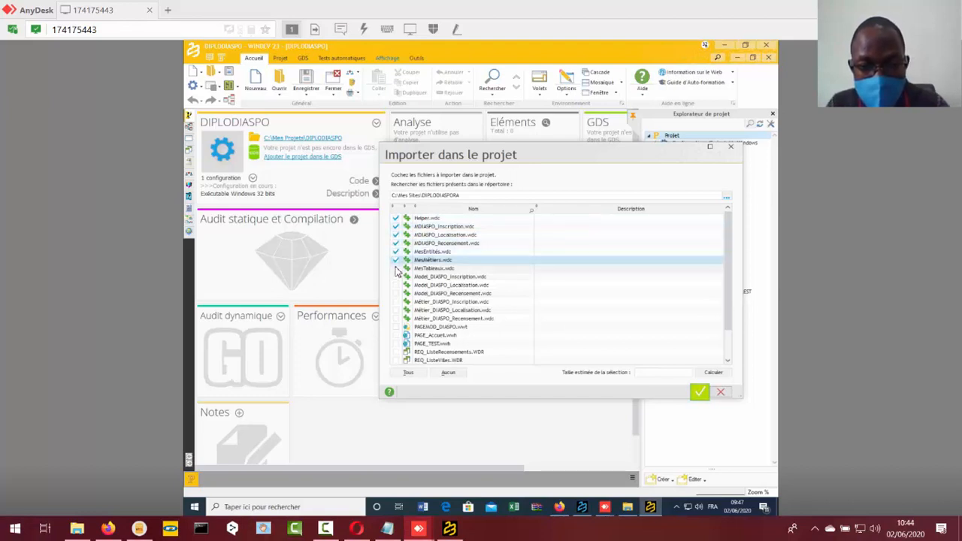
click(397, 267)
- Tick the Model_DIASPO and Métier_DIASPO Inscription, Localisation and Recensement classes in the remote import list
click(396, 276)
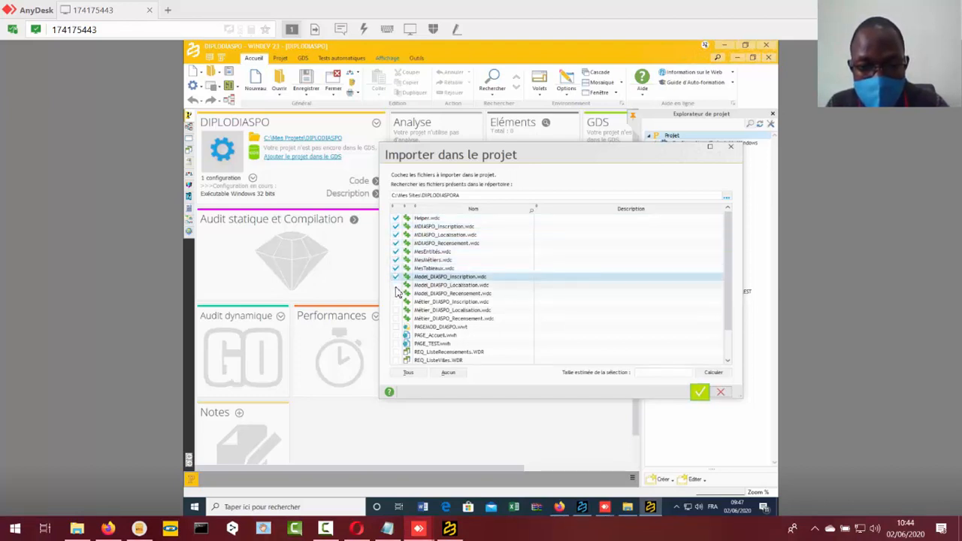
click(396, 285)
click(396, 293)
click(396, 302)
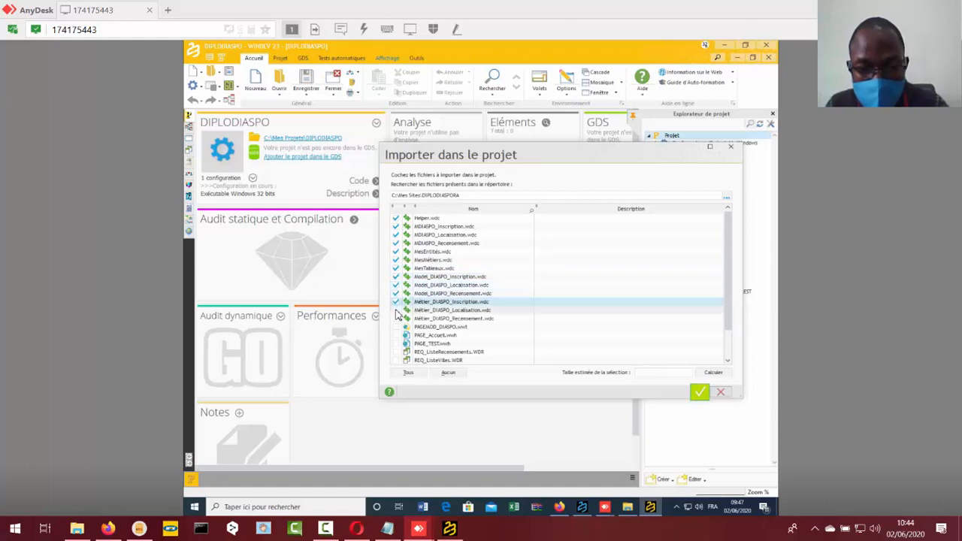
click(396, 309)
click(396, 318)
scroll(556, 279, down, 1)
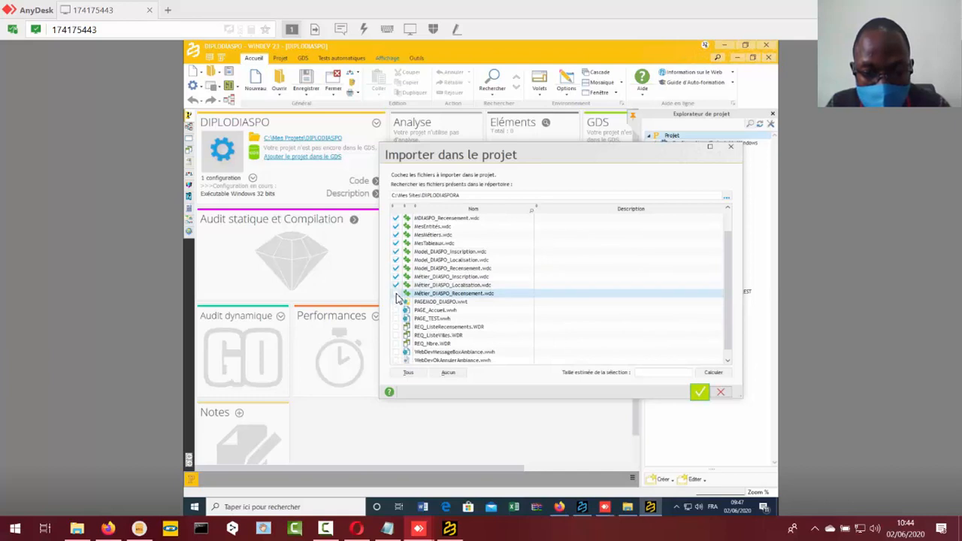
- Tick the REQ_Nbre, REQ_ListeVilles and REQ_ListeRecensements queries in the remote import list and import the selection
scroll(496, 311, down, 1)
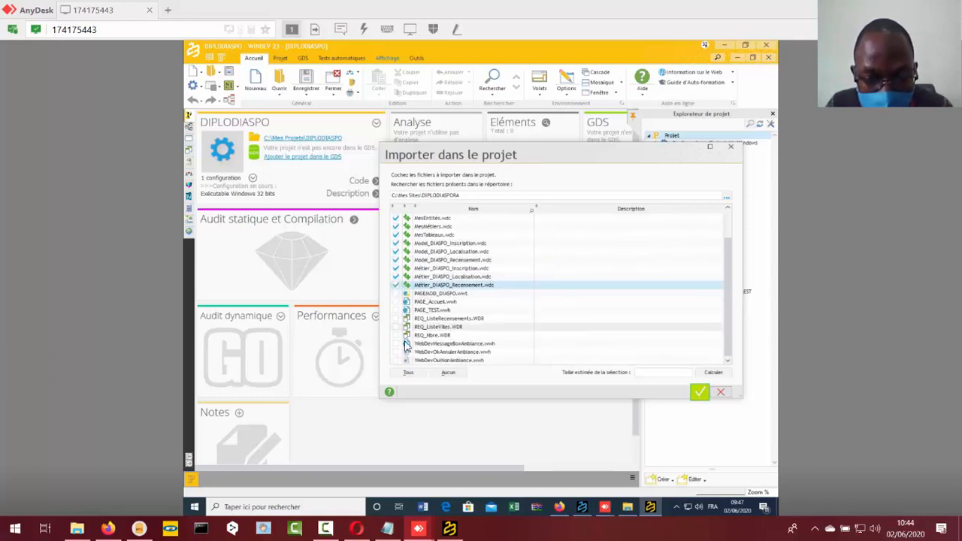
click(397, 334)
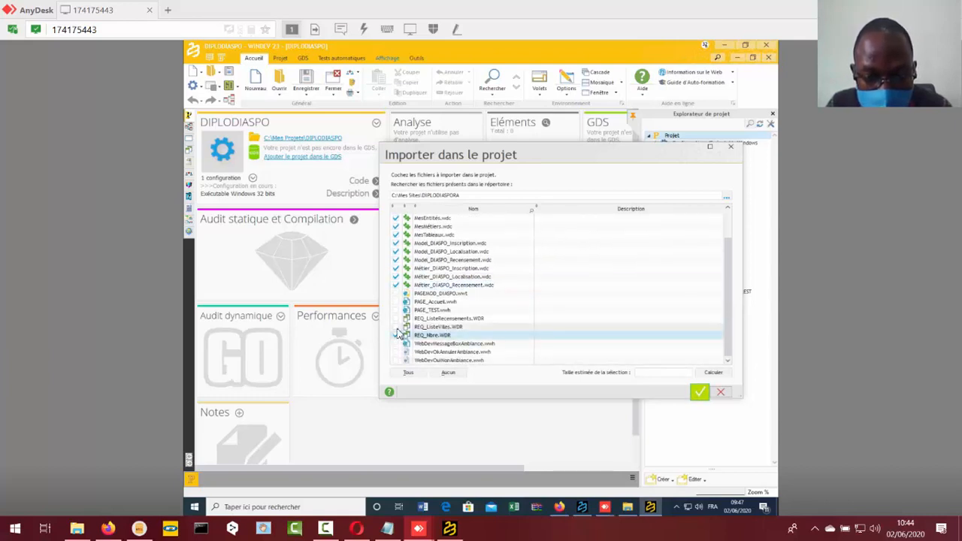
click(397, 327)
click(397, 319)
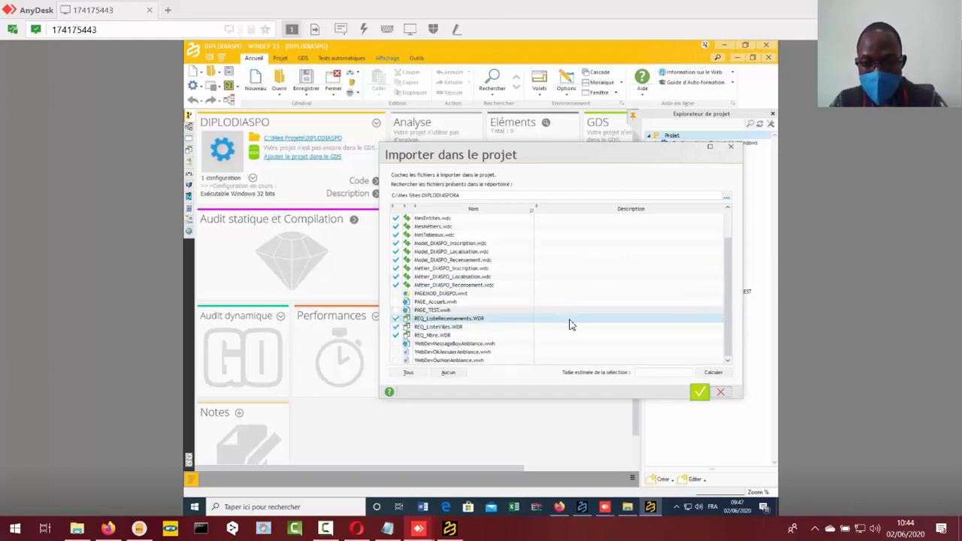
click(701, 396)
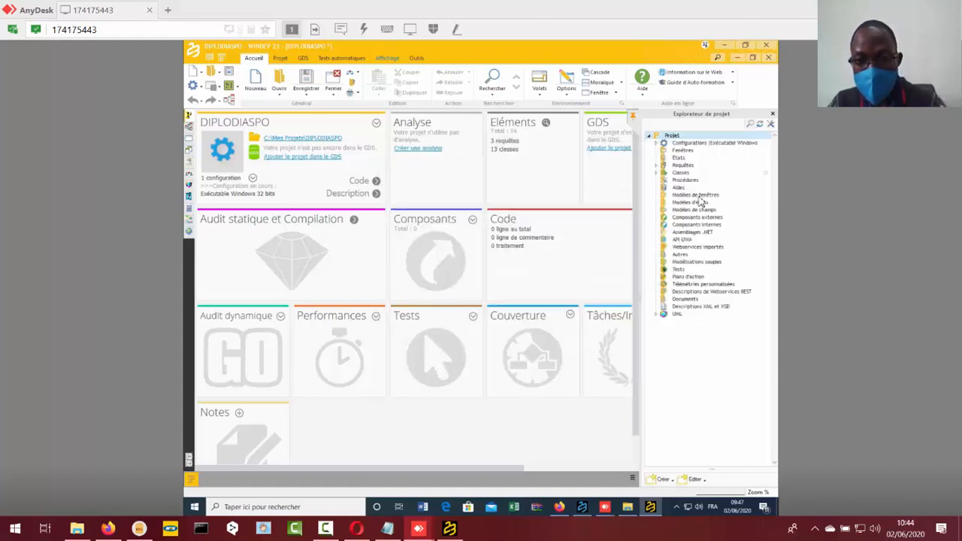
- In the remote project, create a custom folder under Classes named Class DIAPO_Inscription
click(657, 174)
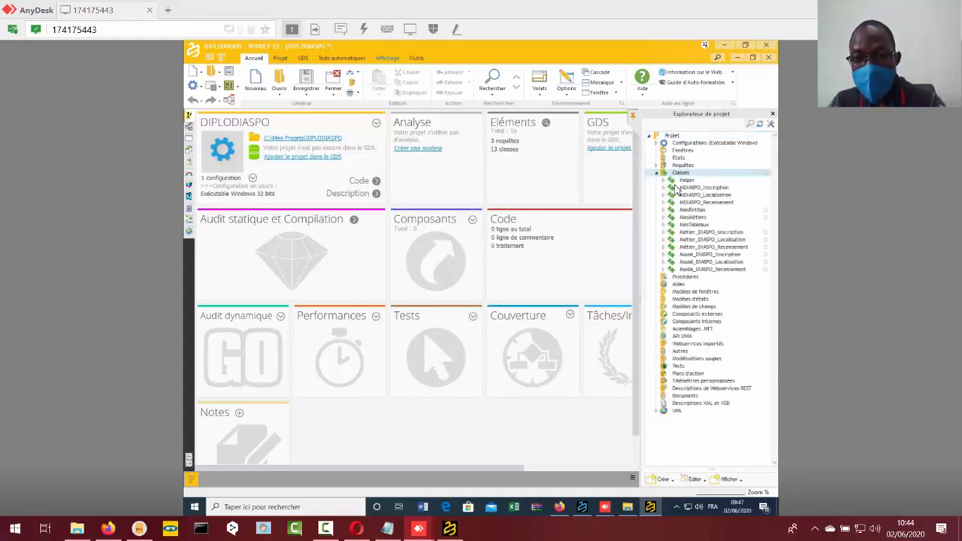
right_click(681, 174)
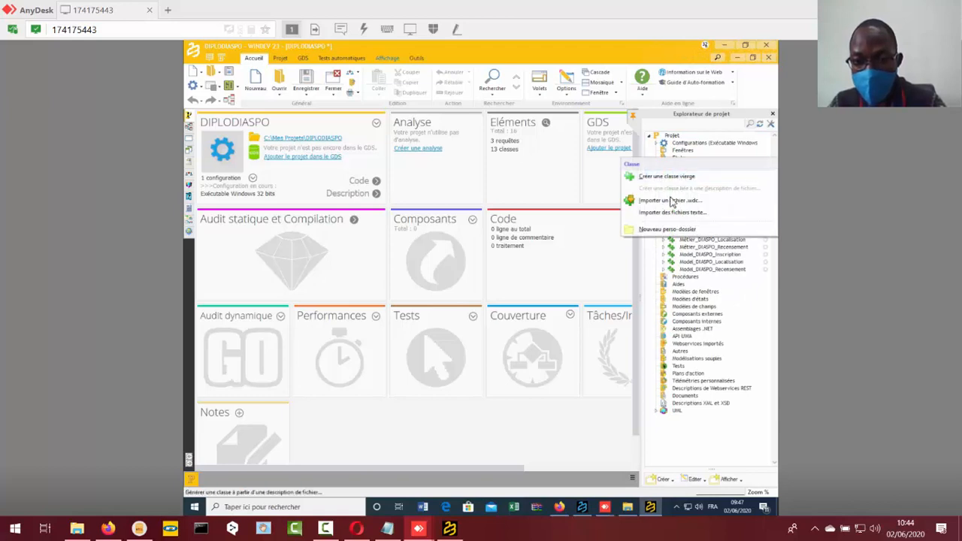
click(663, 231)
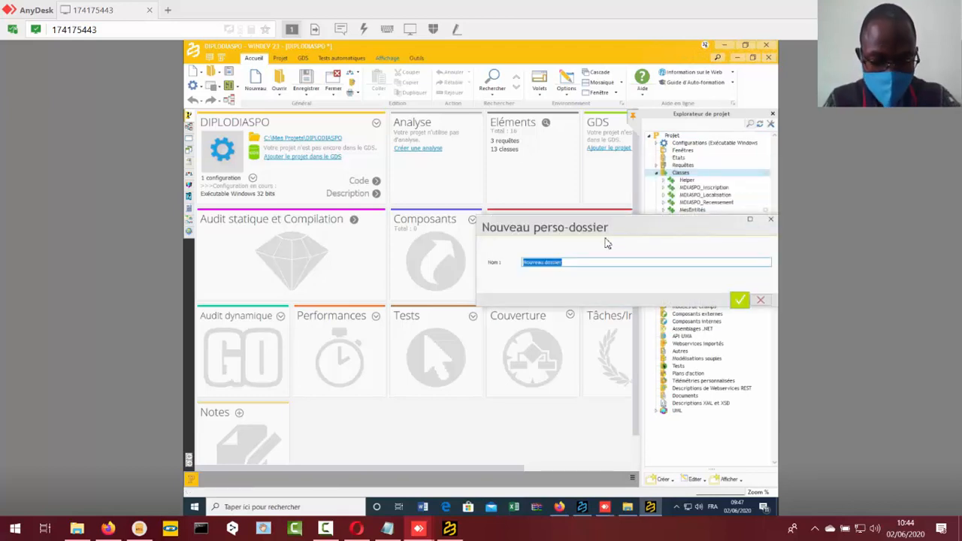
text(Class DIAPO)
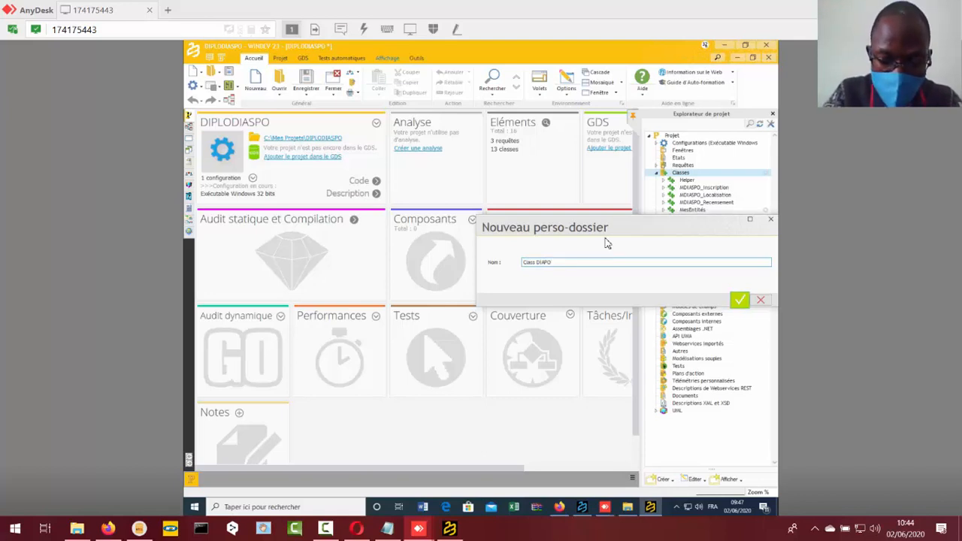
text(_Inscription)
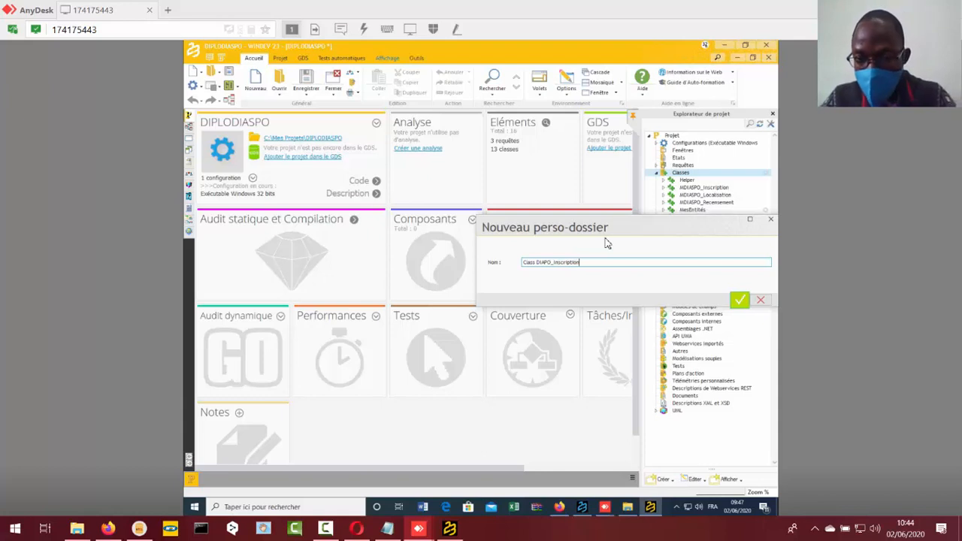
click(743, 301)
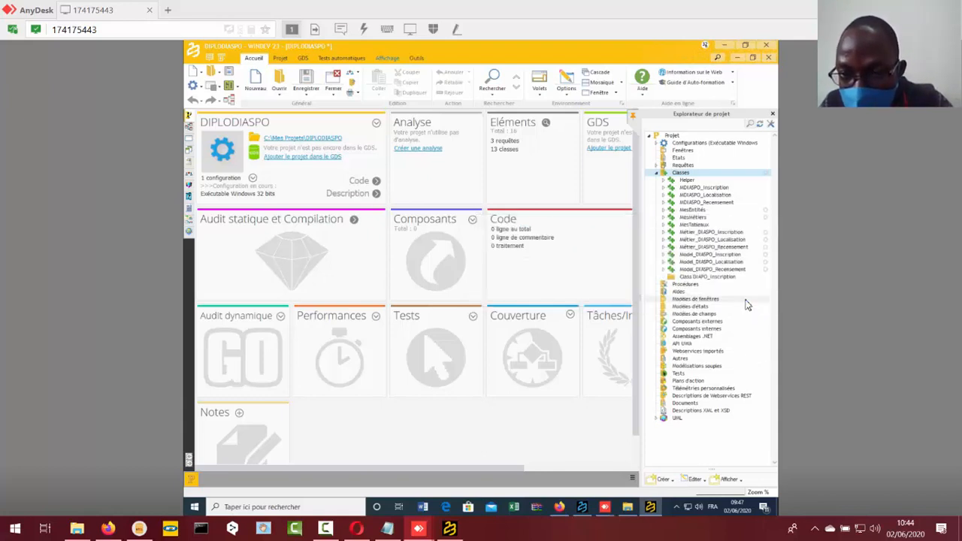
- Move the MDIASPO, Métier_DIASPO and Model_DIASPO Inscription classes into the remote Class DIAPO_Inscription folder
click(722, 188)
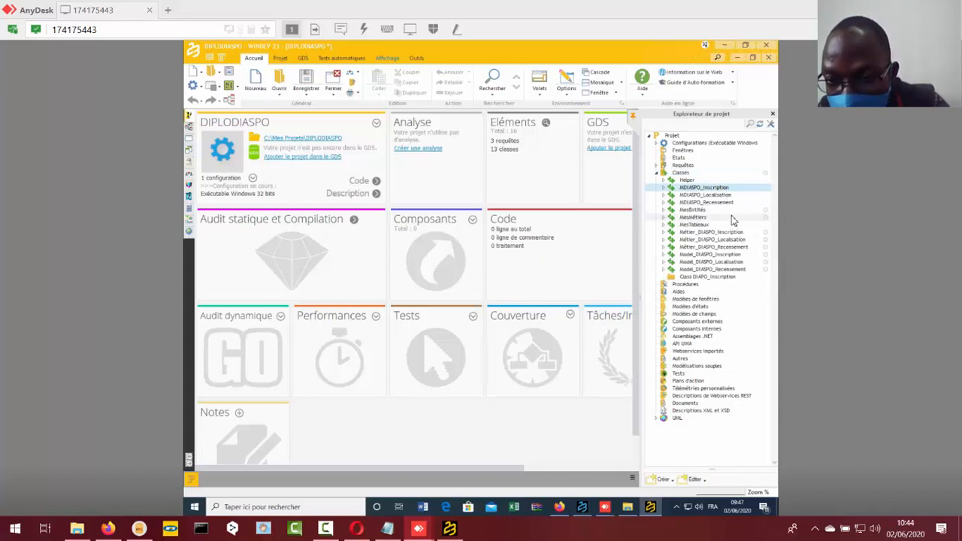
click(735, 256)
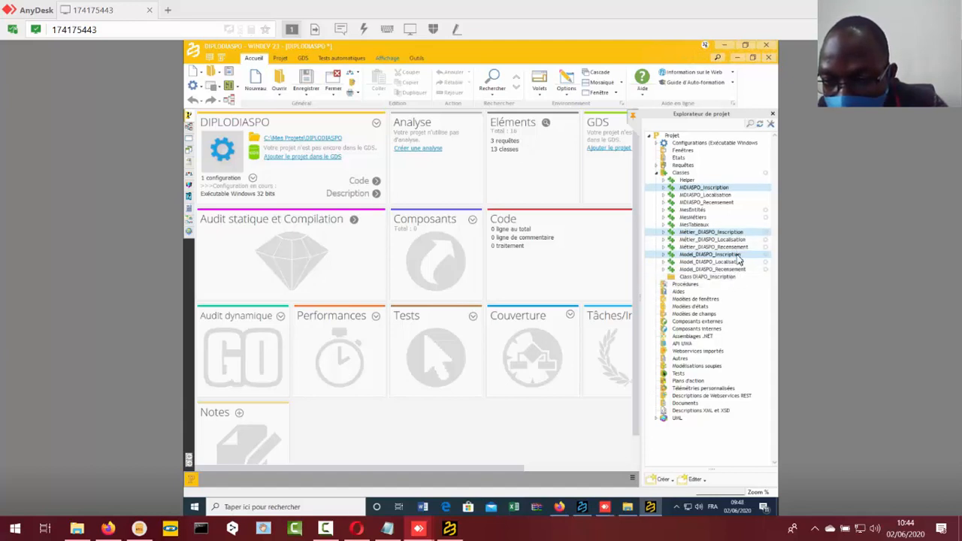
drag(738, 261, 738, 282)
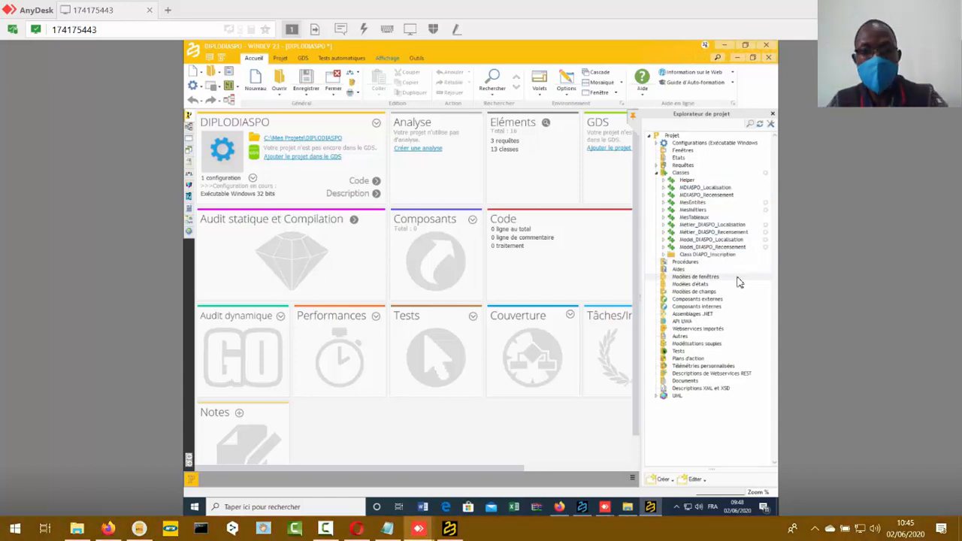
- Switch back to the local project and name the new custom folder Class DIAPO_Localisation
click(449, 530)
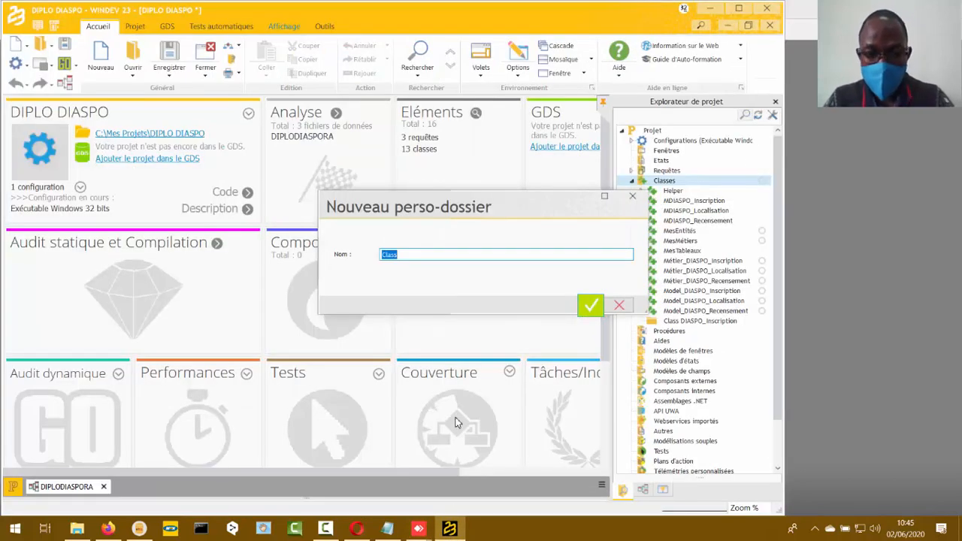
click(444, 255)
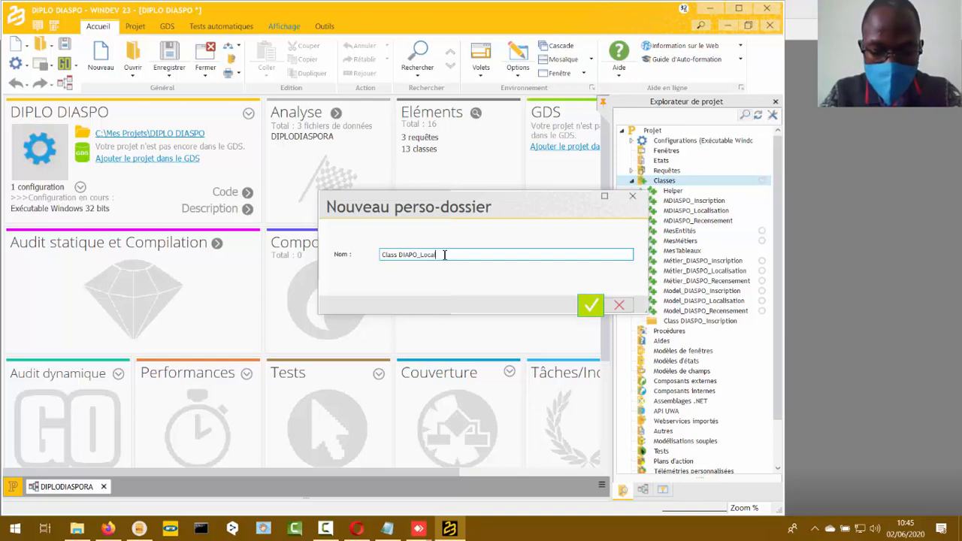
key(Return)
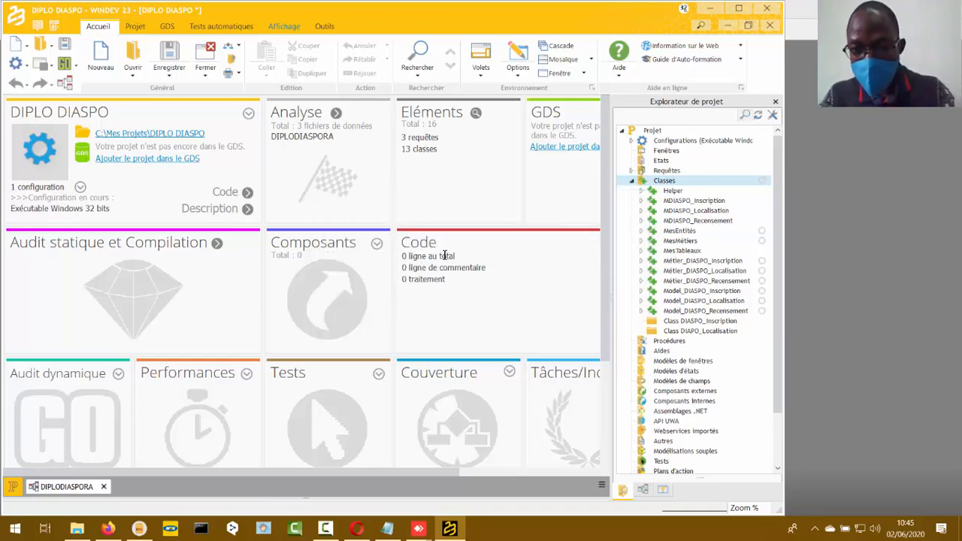
- Create another custom folder under Classes named Class DIAPO_Recensement
right_click(667, 187)
click(697, 246)
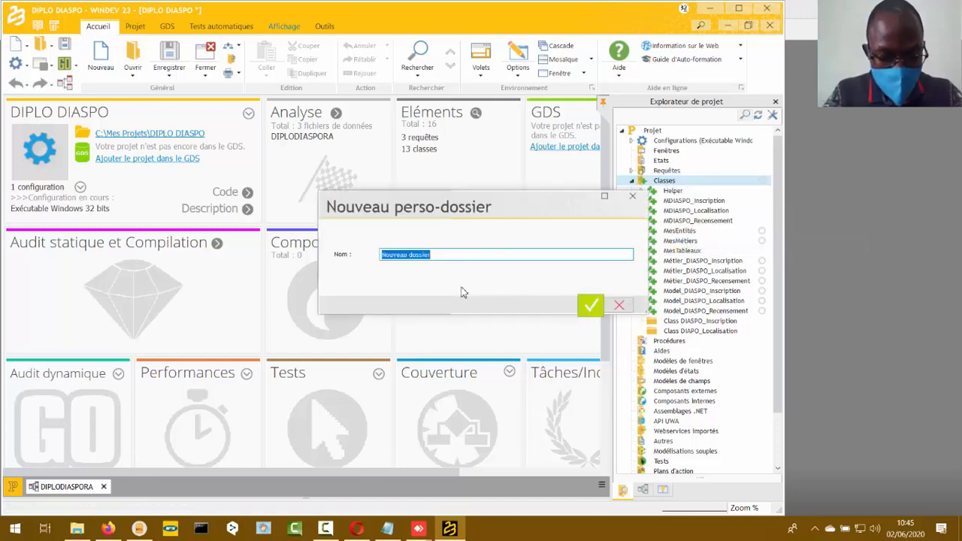
text(Class DIAPO_Recensement)
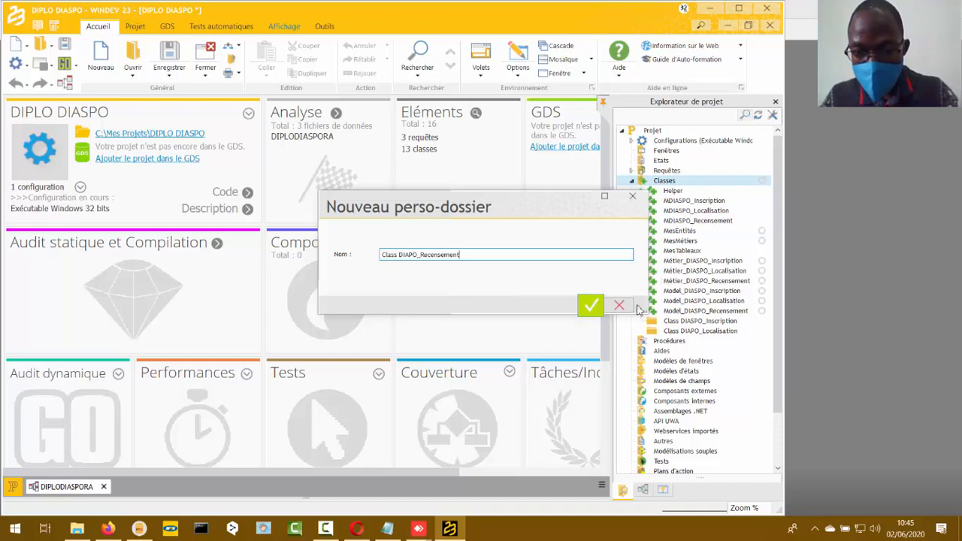
click(590, 305)
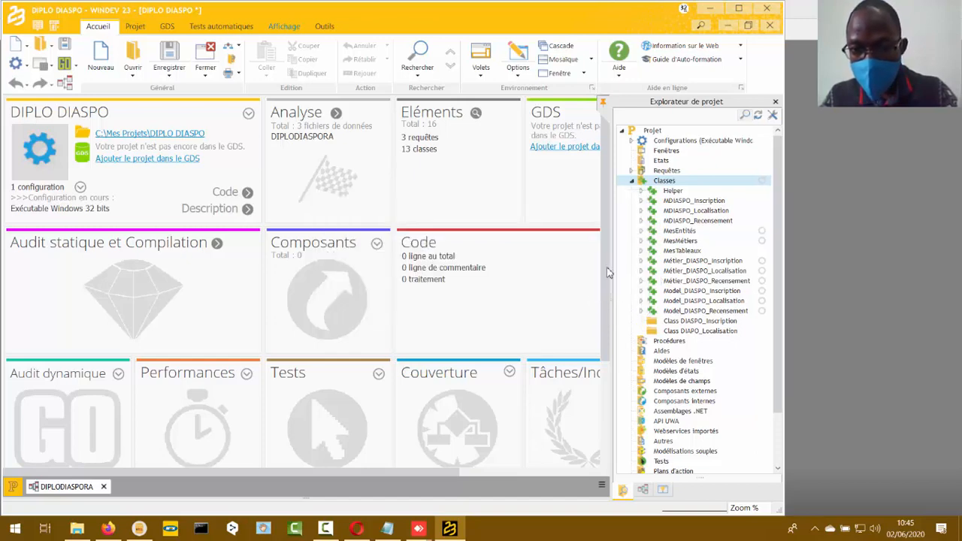
- Create another custom folder under Classes named Class Helper
right_click(665, 183)
click(692, 246)
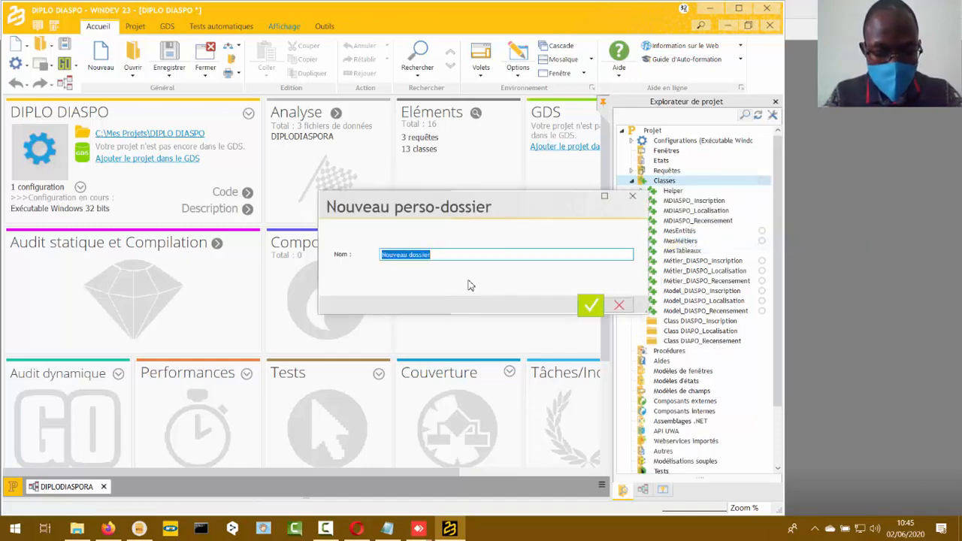
text(Class Helper)
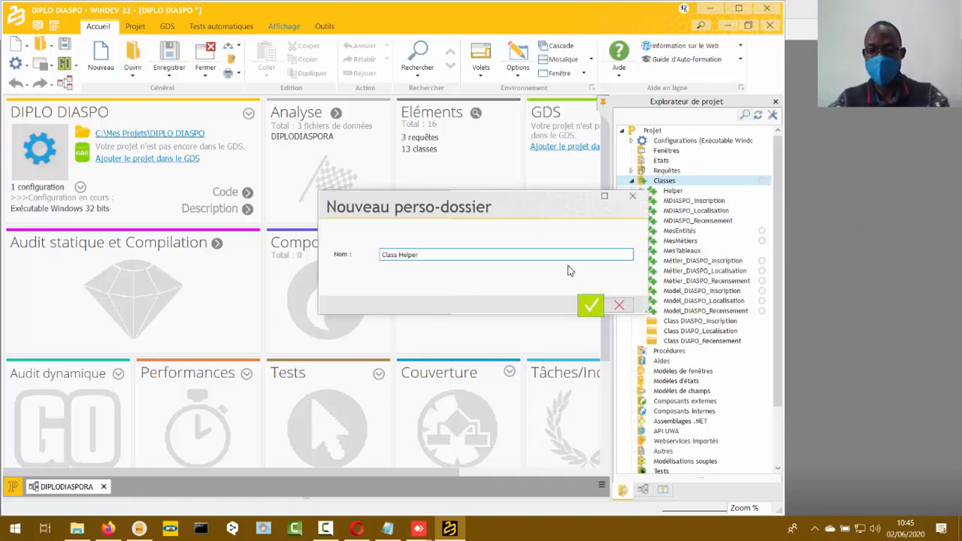
click(591, 305)
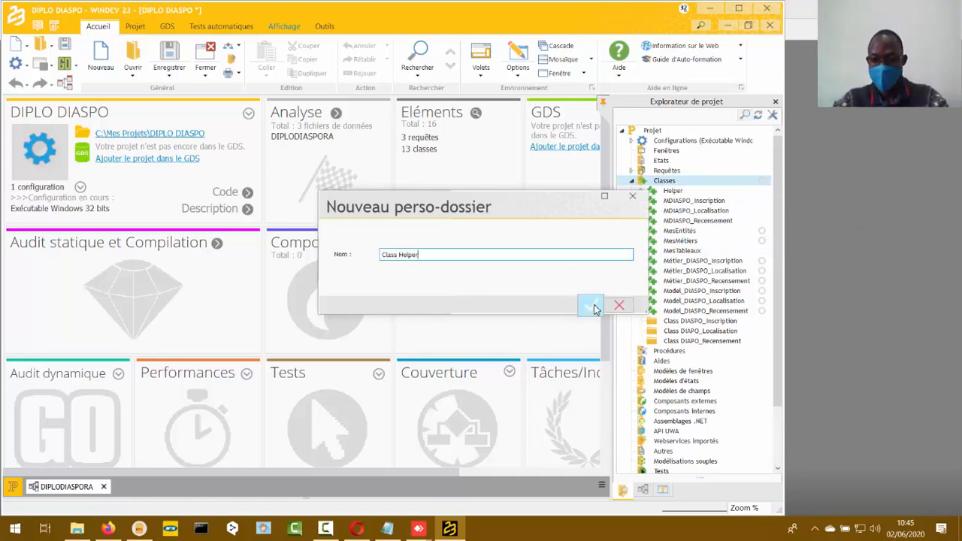
- Move the MDIASPO_Inscription, Métier_DIASPO_Inscription and Model_DIASPO_Inscription classes into the Class DIAPO_Inscription folder
click(721, 201)
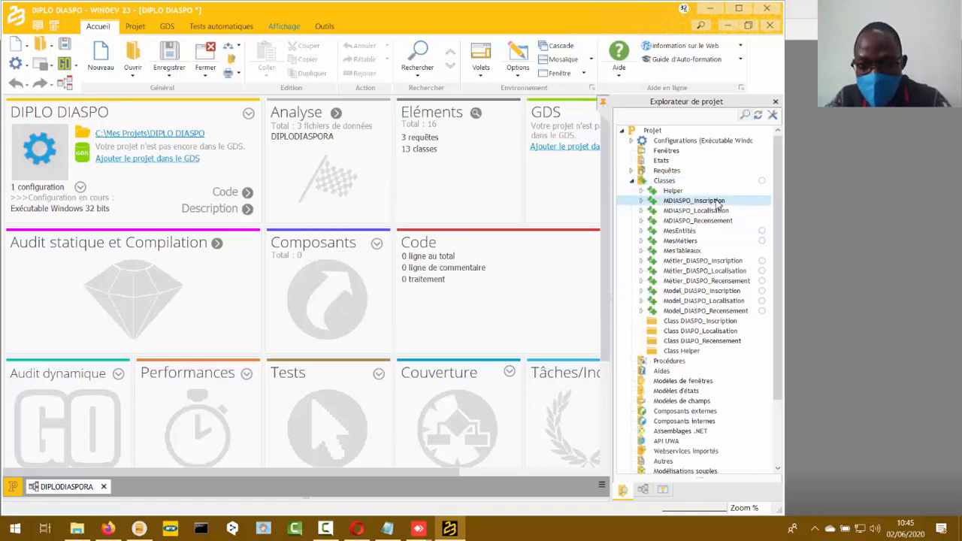
ctrl+click(729, 261)
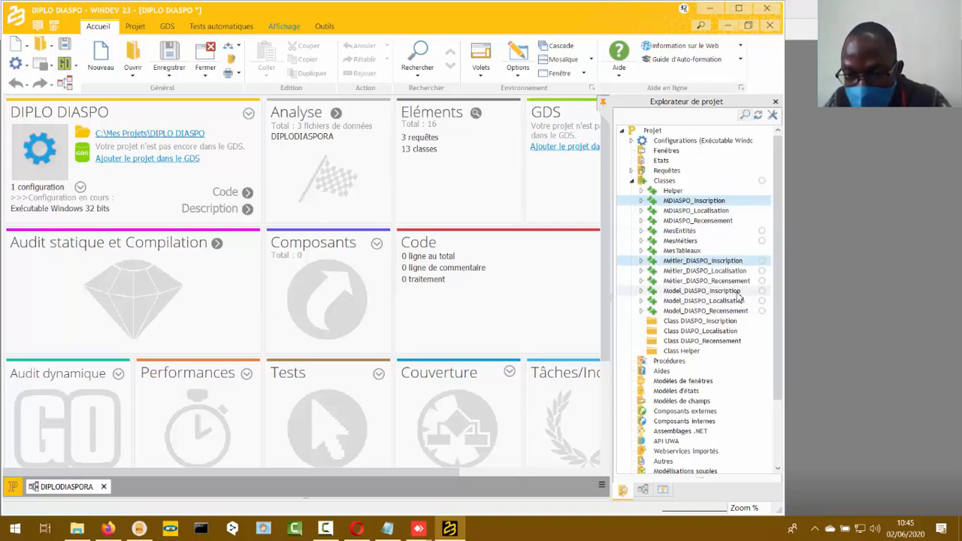
ctrl+click(738, 291)
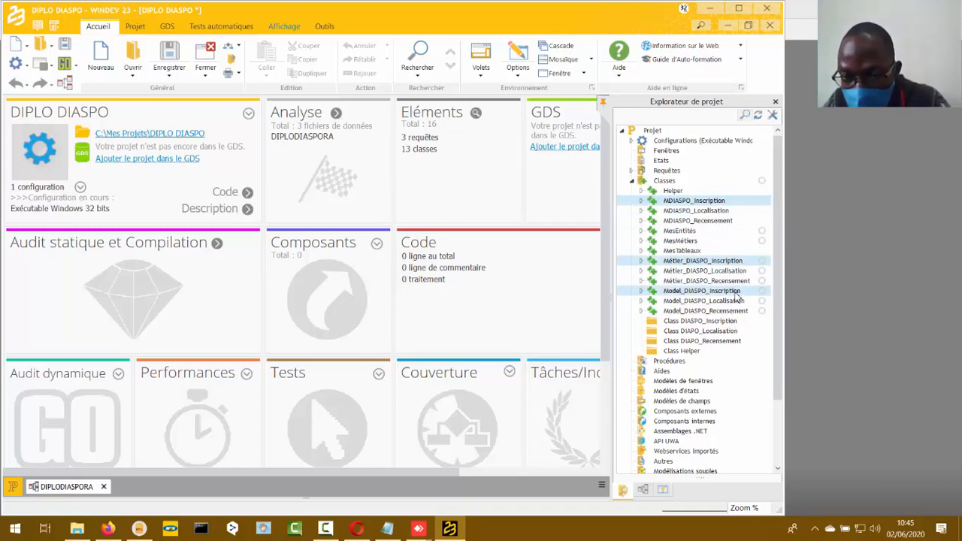
drag(738, 297, 735, 322)
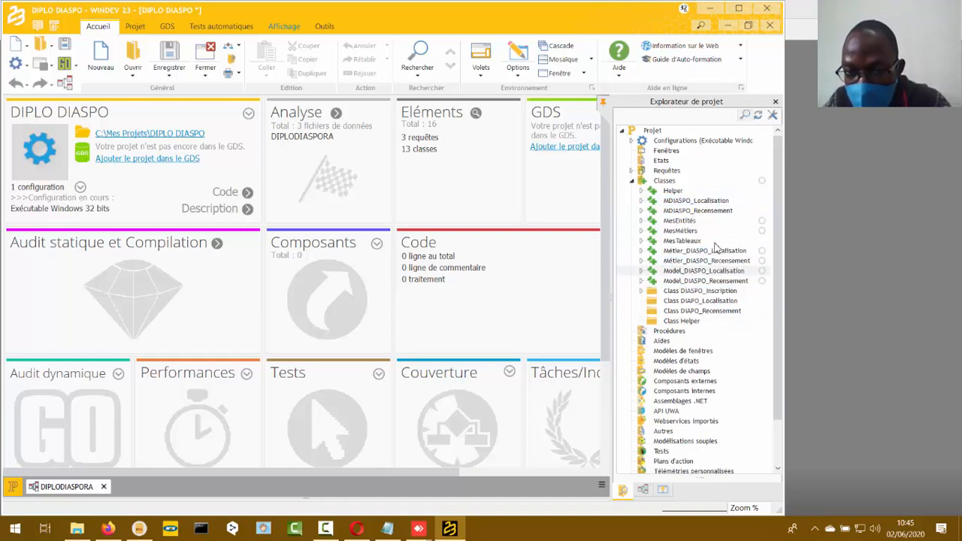
- Move the MDIASPO_Localisation, Métier_DIASPO_Localisation and Model_DIASPO_Localisation classes into the Class DIAPO_Localisation folder
click(723, 201)
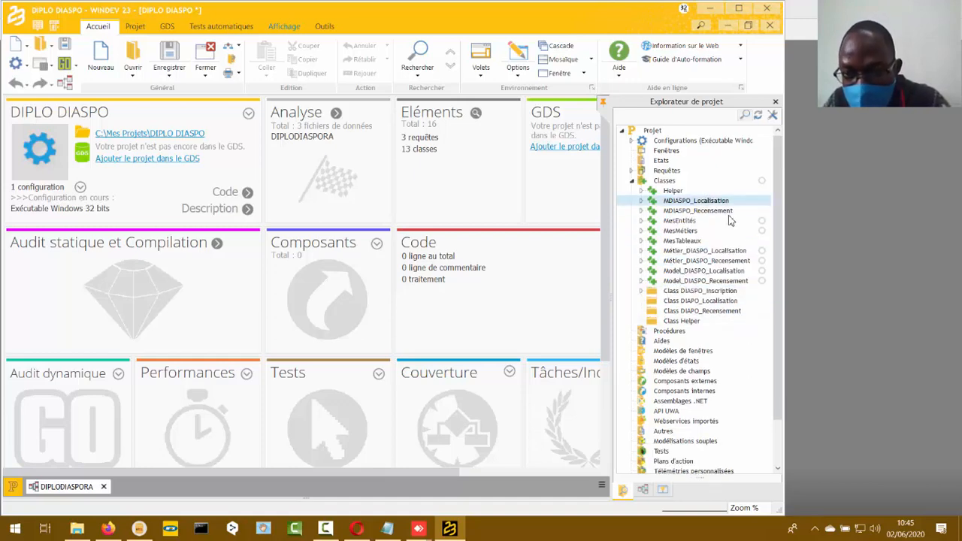
ctrl+click(741, 251)
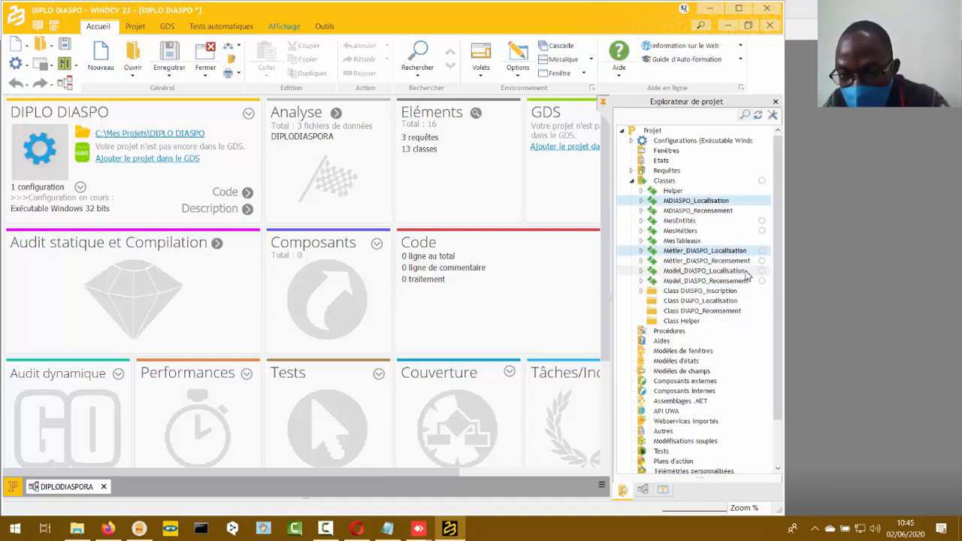
ctrl+click(747, 276)
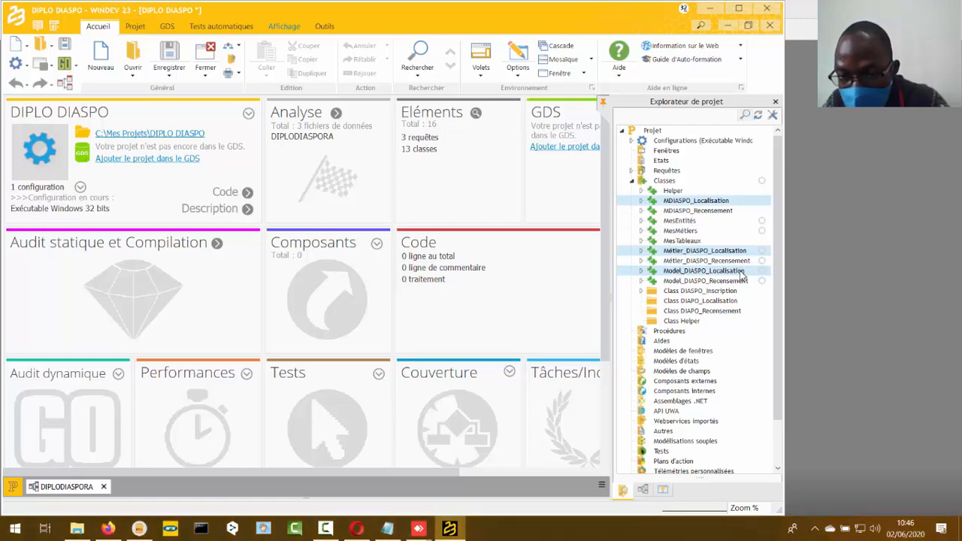
click(734, 301)
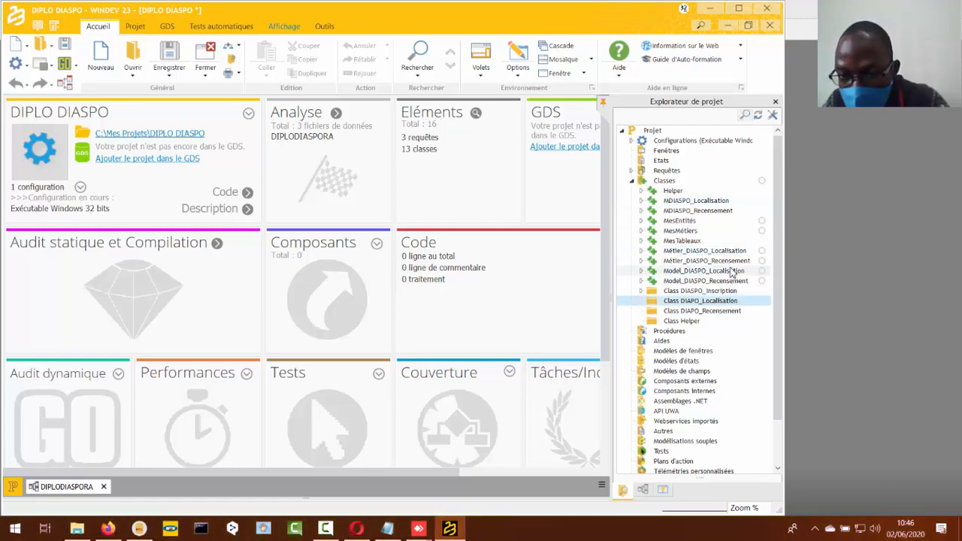
click(732, 273)
ctrl+click(723, 251)
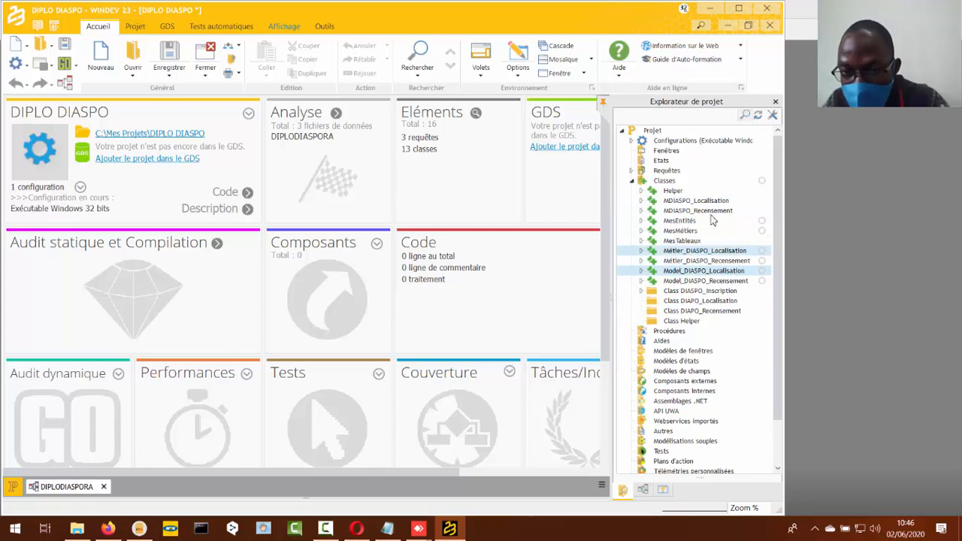
ctrl+click(720, 201)
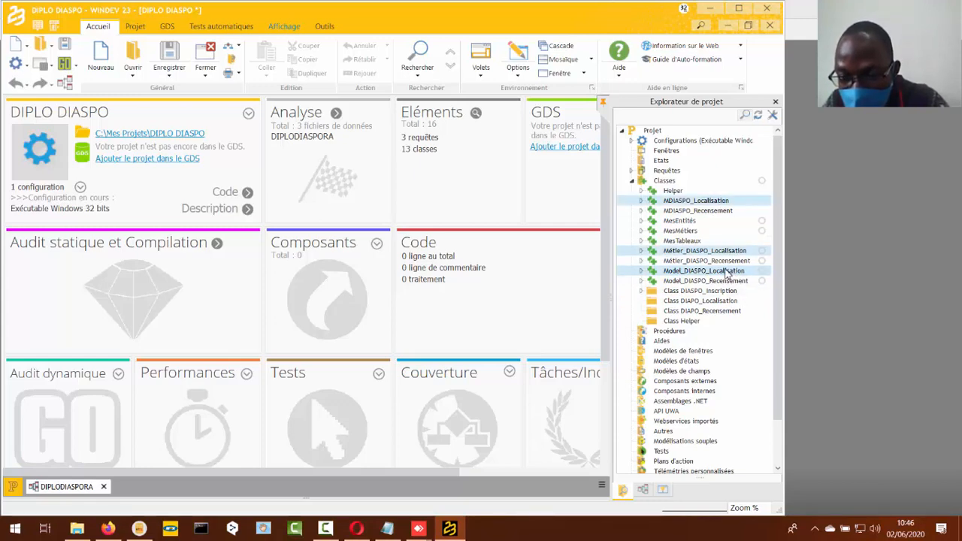
drag(728, 273, 724, 302)
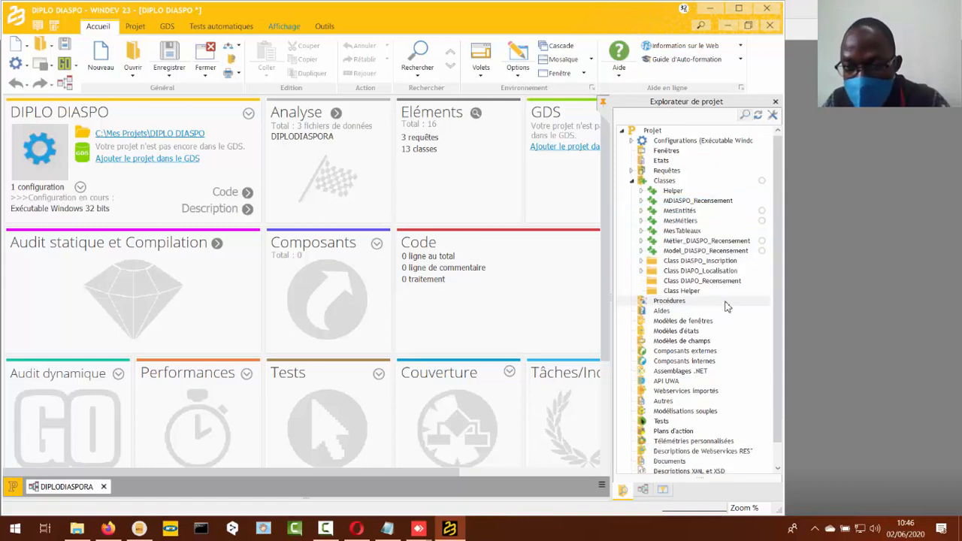
- Move the MDIASPO_Recensement, Métier_DIASPO_Recensement and Model_DIASPO_Recensement classes into the Class DIAPO_Recensement folder
click(716, 202)
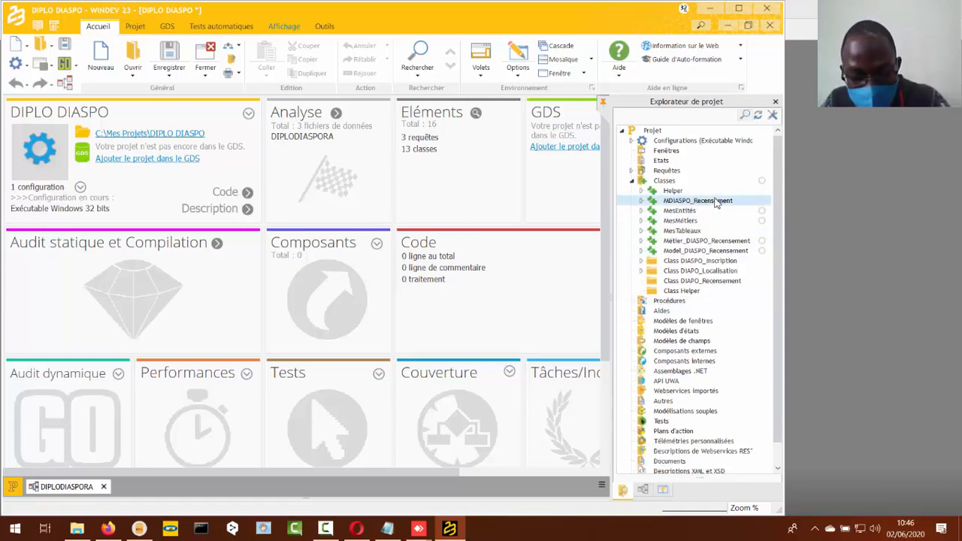
ctrl+click(732, 241)
ctrl+click(734, 251)
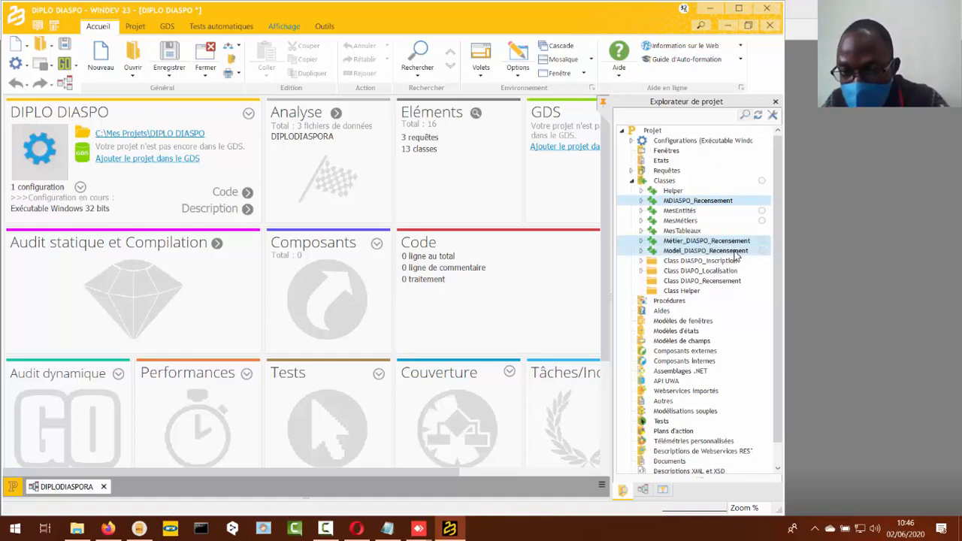
drag(730, 254, 724, 279)
- Move the Helper, MesEntités, MesMétiers and MesTableaux classes into the Class Helper folder
click(676, 190)
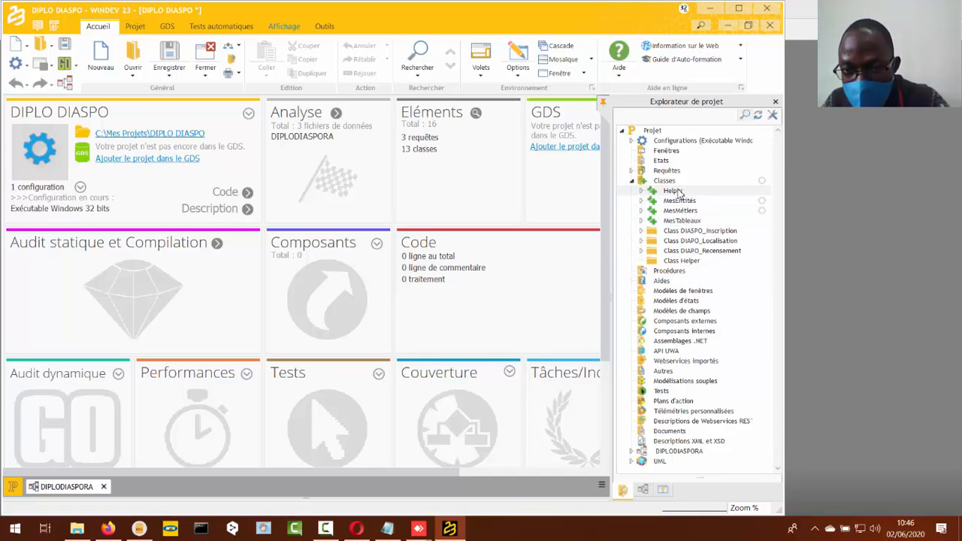
ctrl+click(681, 200)
ctrl+click(684, 212)
ctrl+click(688, 221)
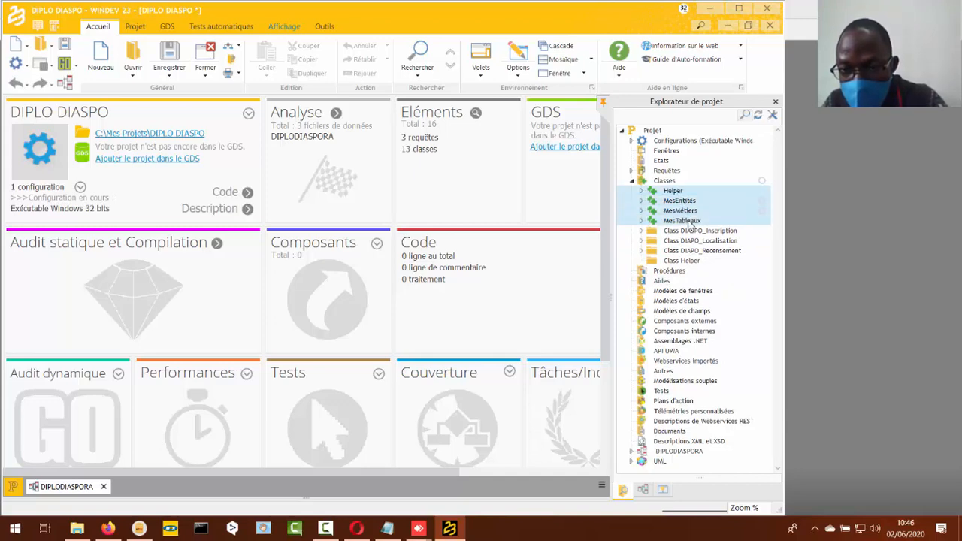
drag(693, 220, 698, 292)
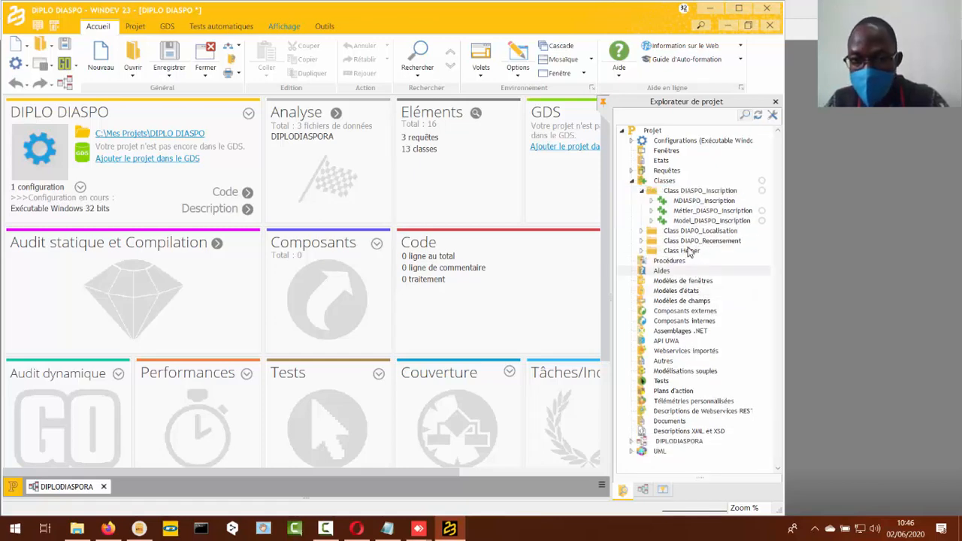
click(642, 191)
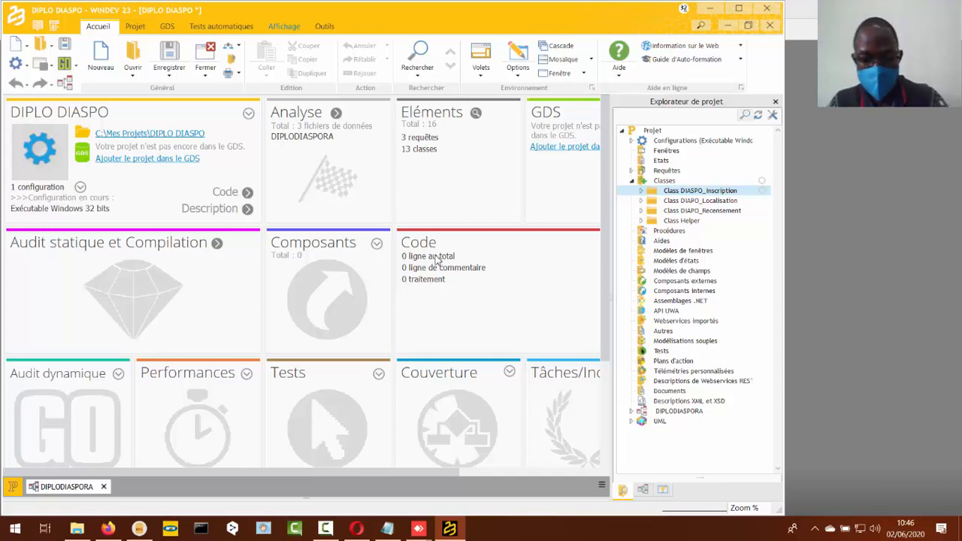
click(325, 530)
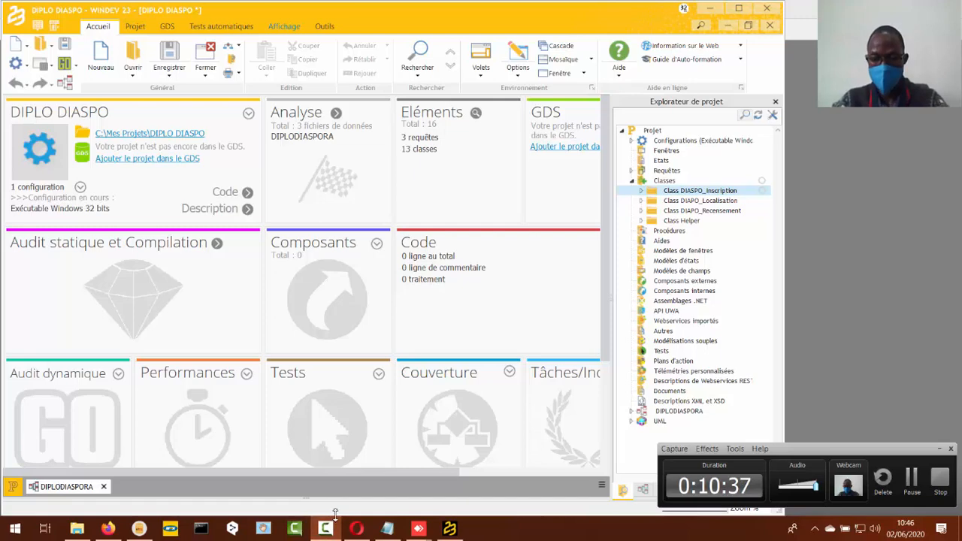
click(327, 530)
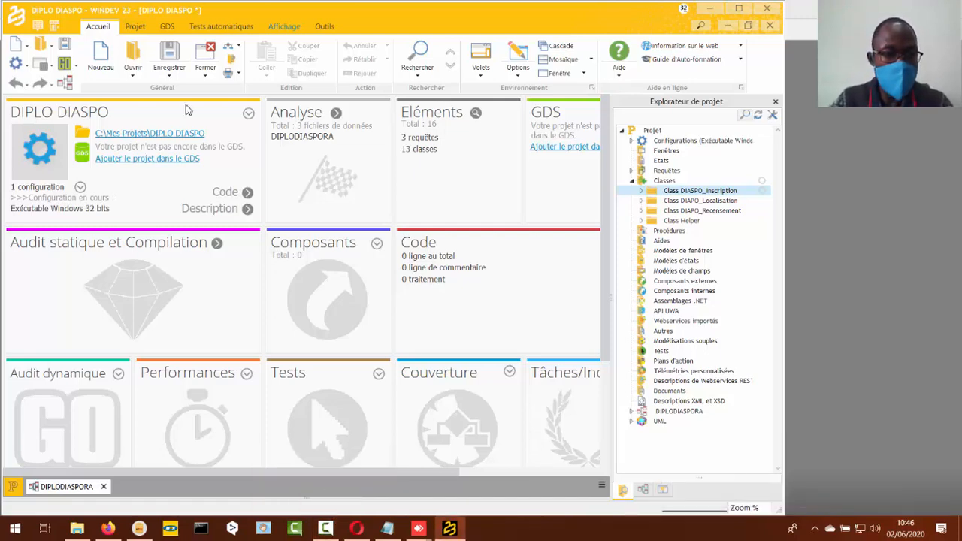
- Open the DIPLODIASPORA analysis and add a new item named Photo_Profil to the DIASPO_Inscription data file
click(65, 82)
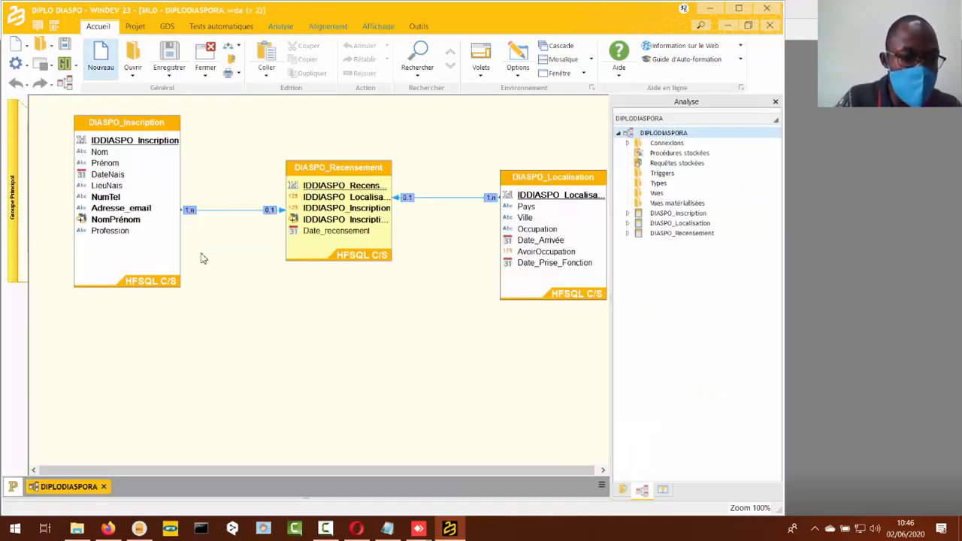
click(161, 248)
double_click(162, 248)
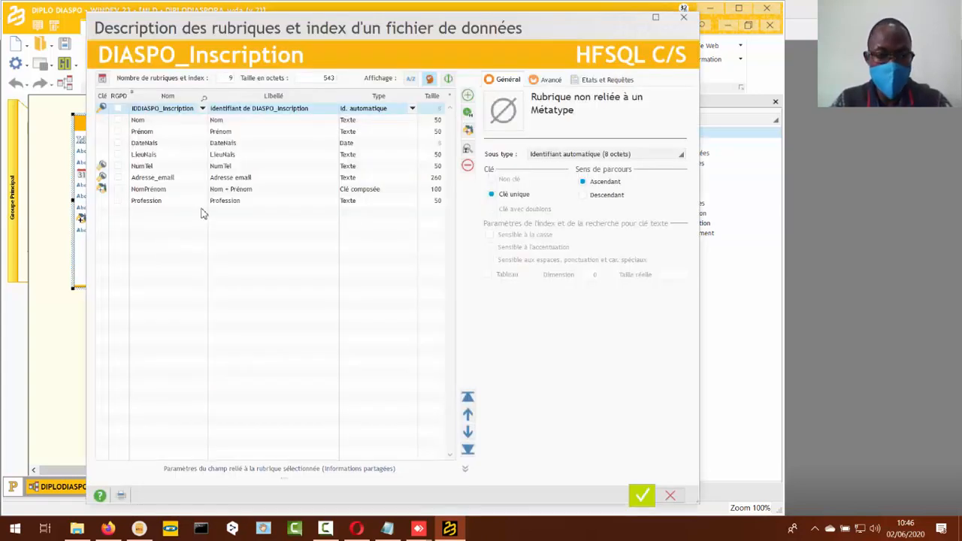
click(152, 215)
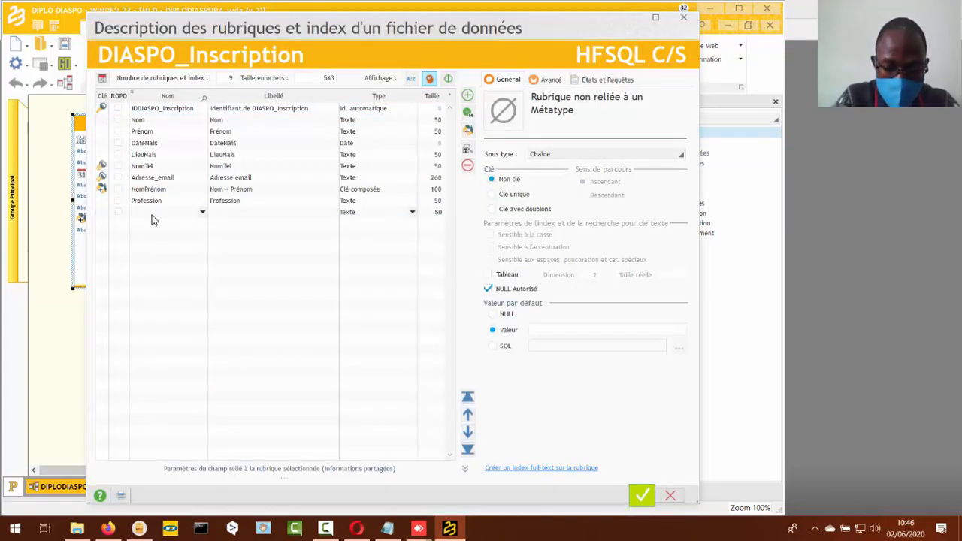
text(Image)
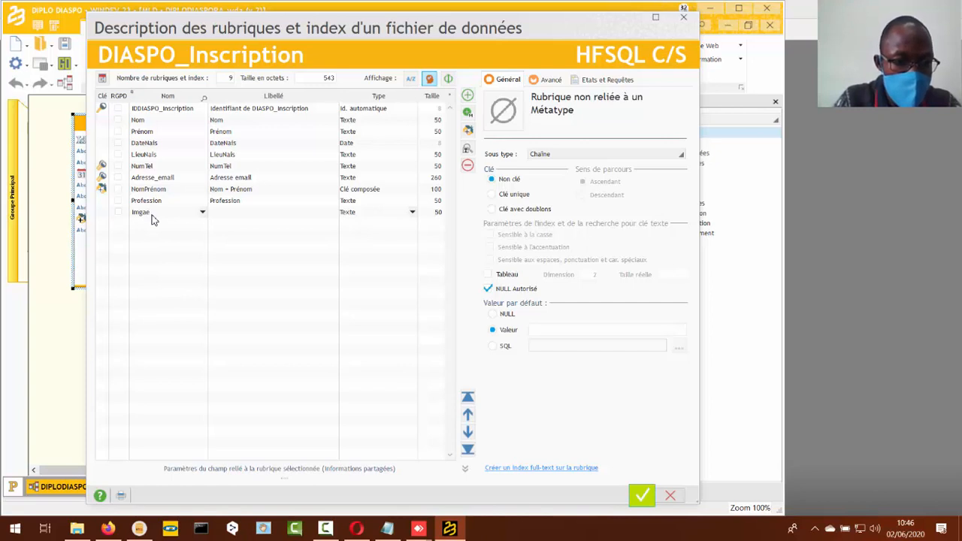
key(BackSpace)
key(BackSpace)
key(BackSpace)
key(BackSpace)
key(BackSpace)
text(Ph)
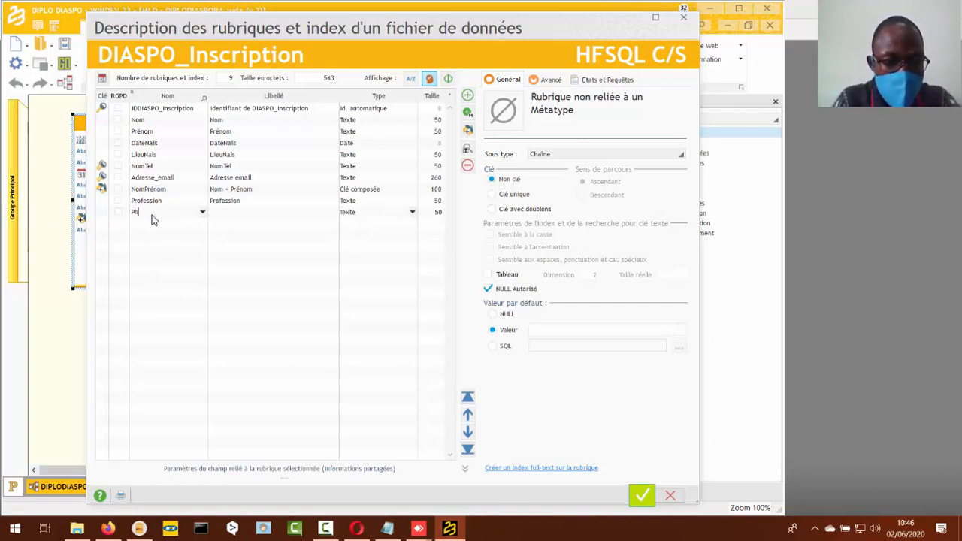
text(oto)
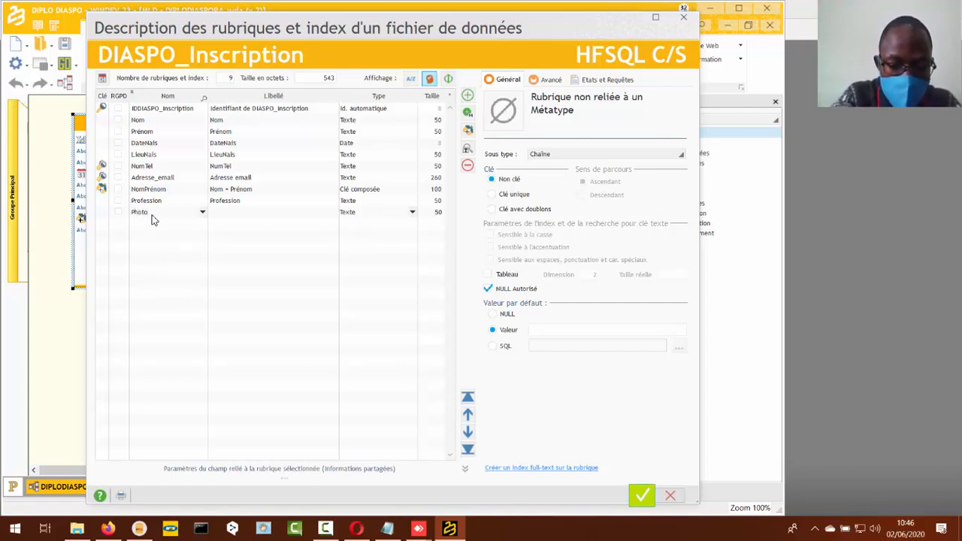
text(_Profil)
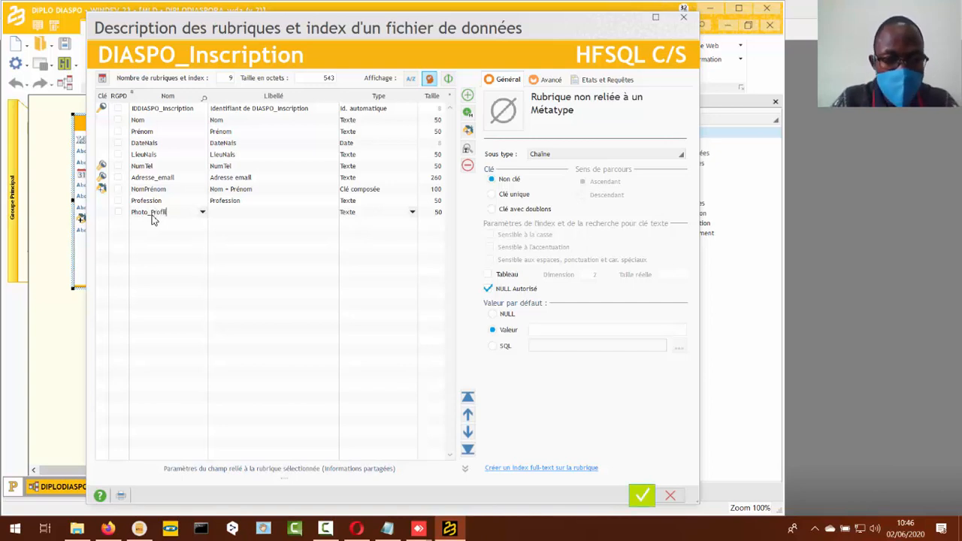
key(Return)
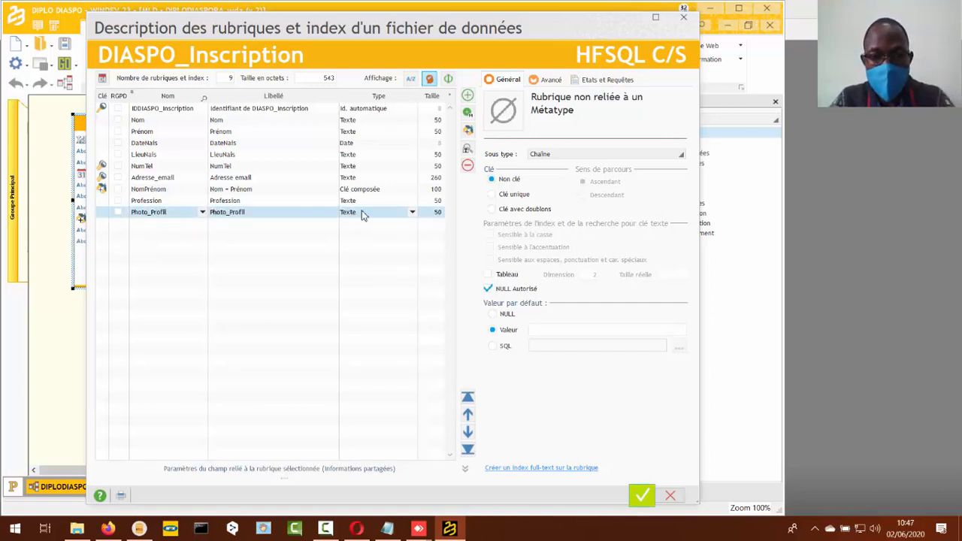
- Set the Photo_Profil item's type to Son, image, binaire, validate the file description and save the analysis
click(413, 214)
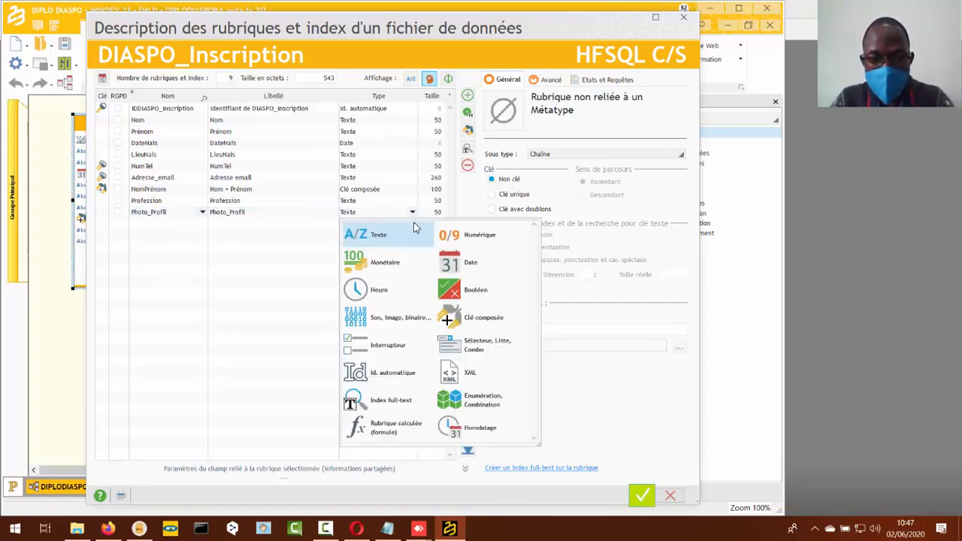
click(398, 322)
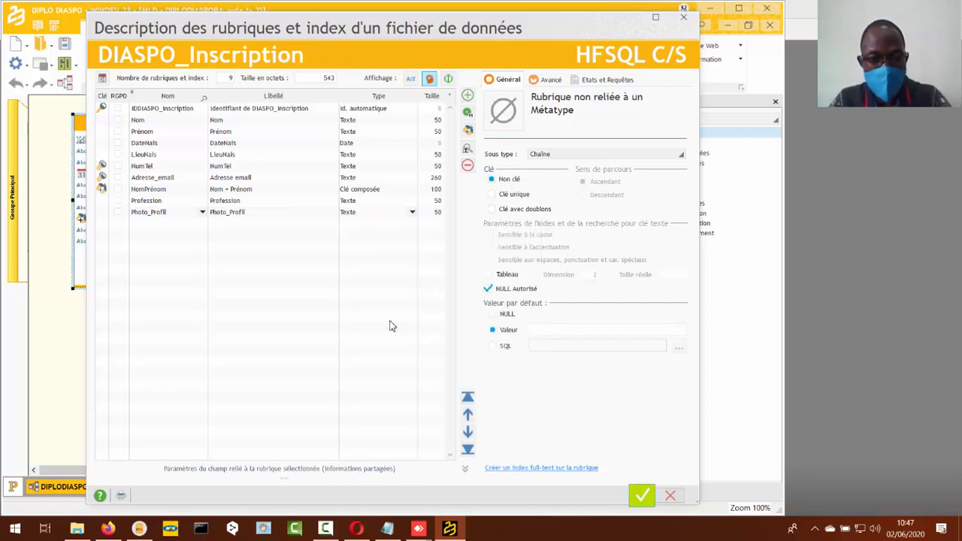
drag(582, 427, 586, 405)
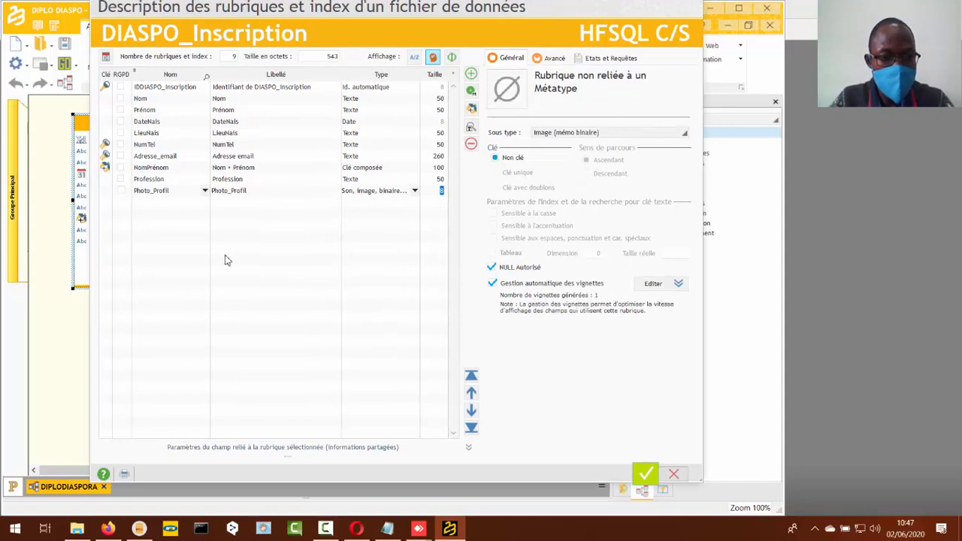
click(644, 472)
key(ctrl+s)
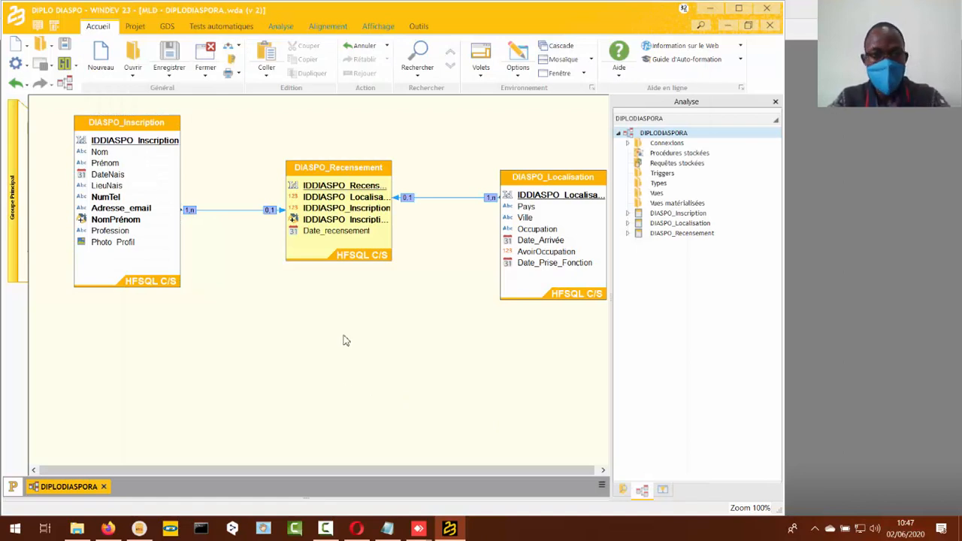
- Generate the analysis and run the automatic HFSQL data modification wizard through to completion
click(285, 27)
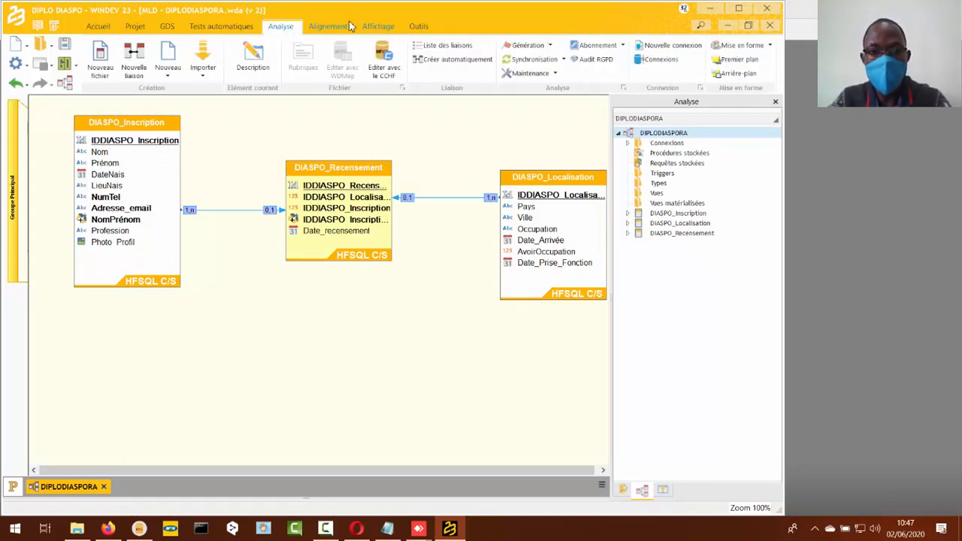
click(530, 50)
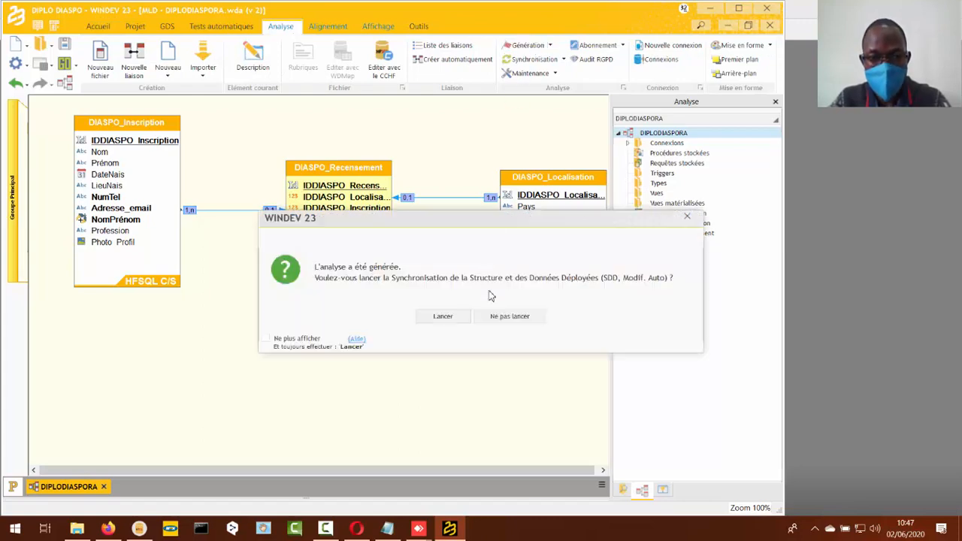
click(451, 318)
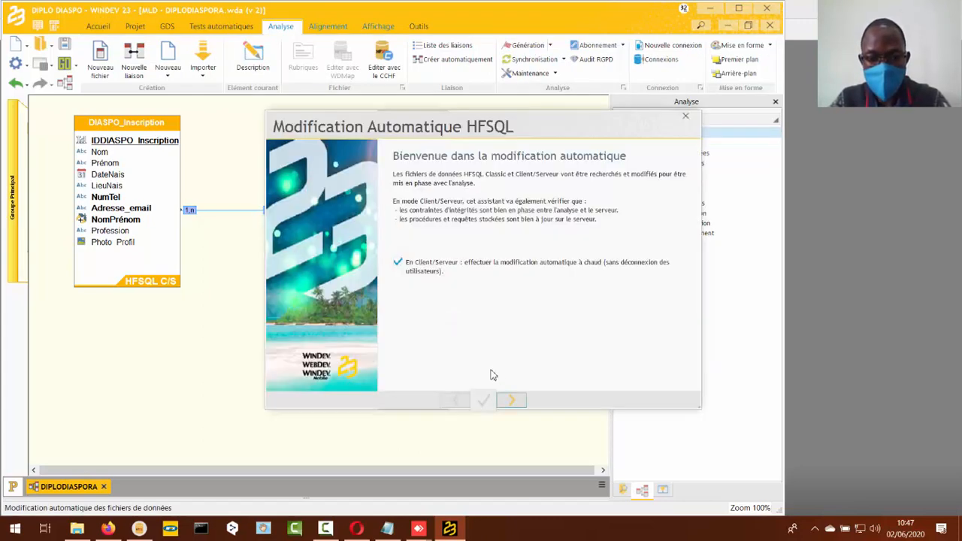
click(516, 400)
click(517, 401)
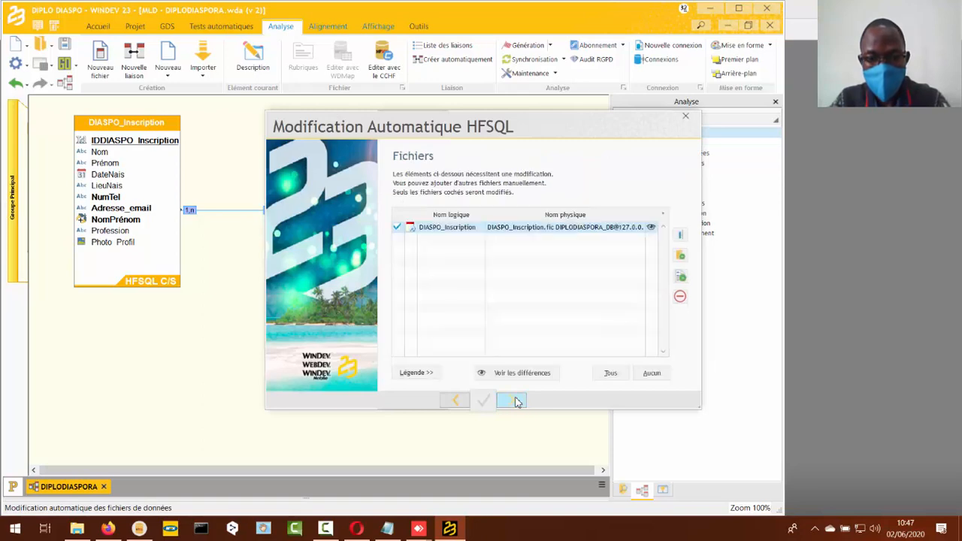
click(518, 403)
click(518, 404)
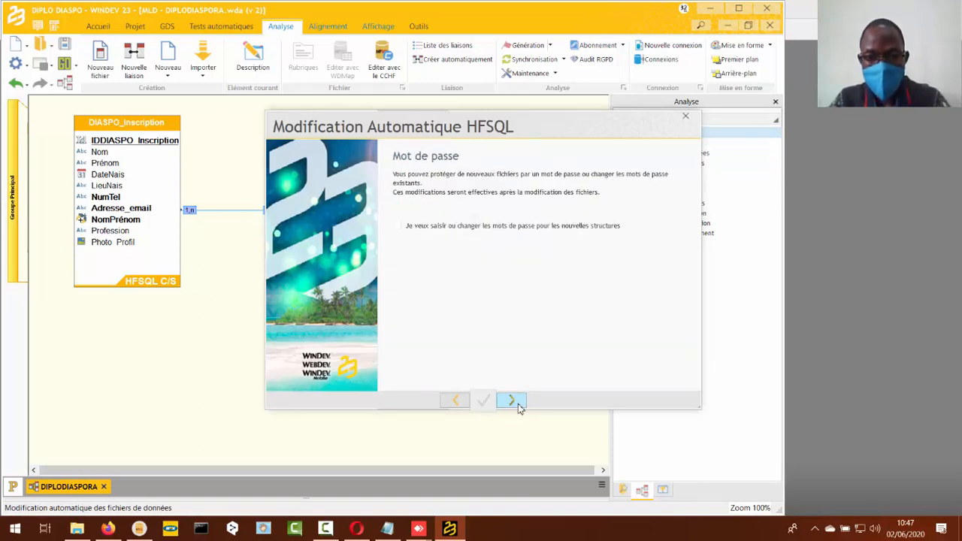
click(518, 404)
click(518, 403)
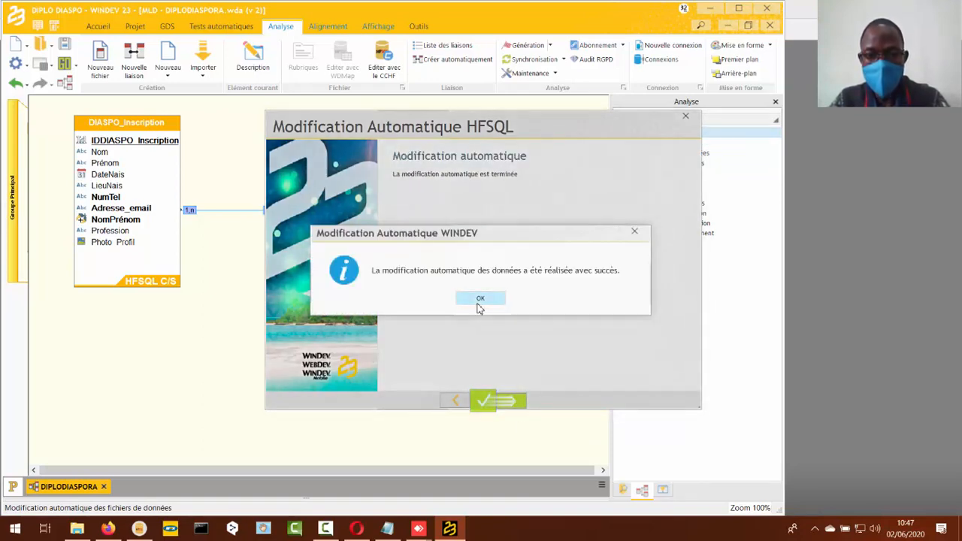
click(480, 299)
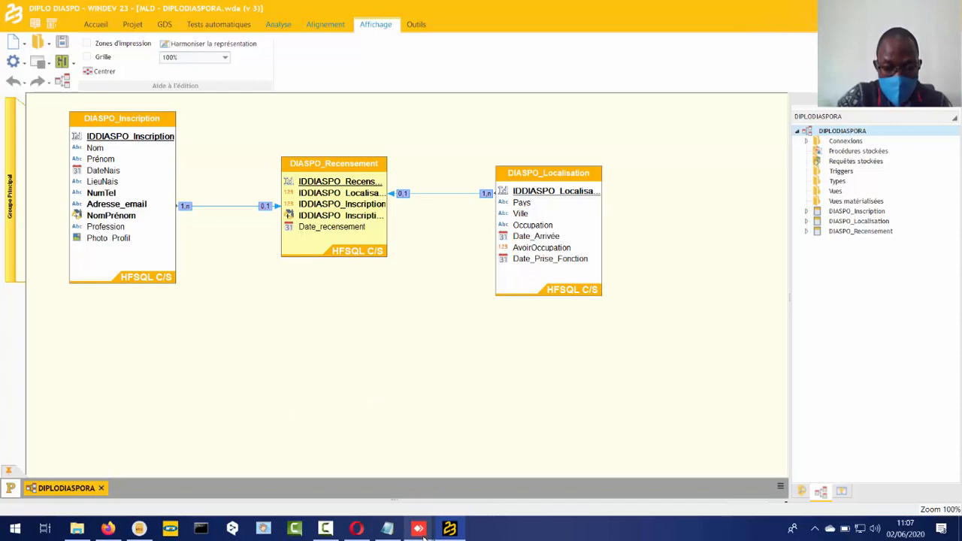
- Switch to the AnyDesk remote session showing the running DIPLODIASPO application
mouse_move(423, 533)
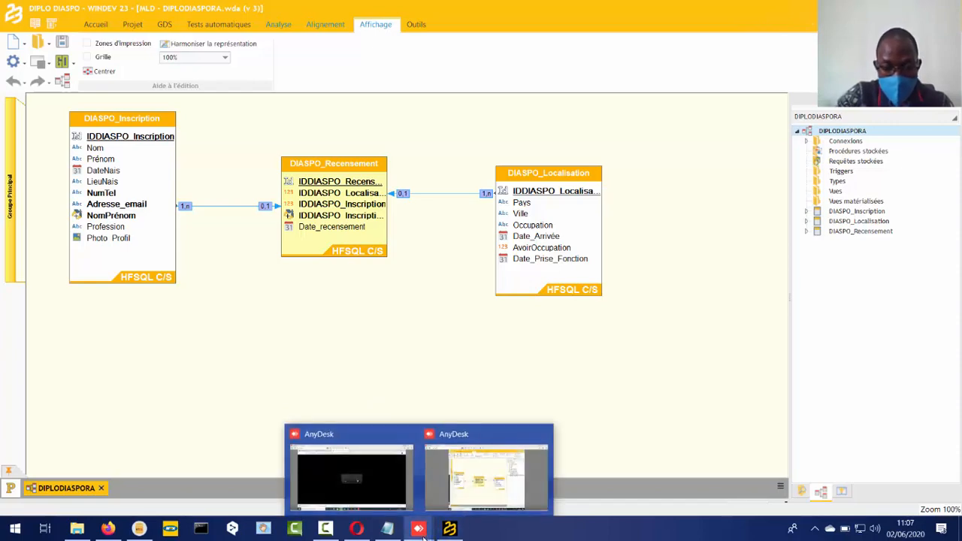
click(377, 487)
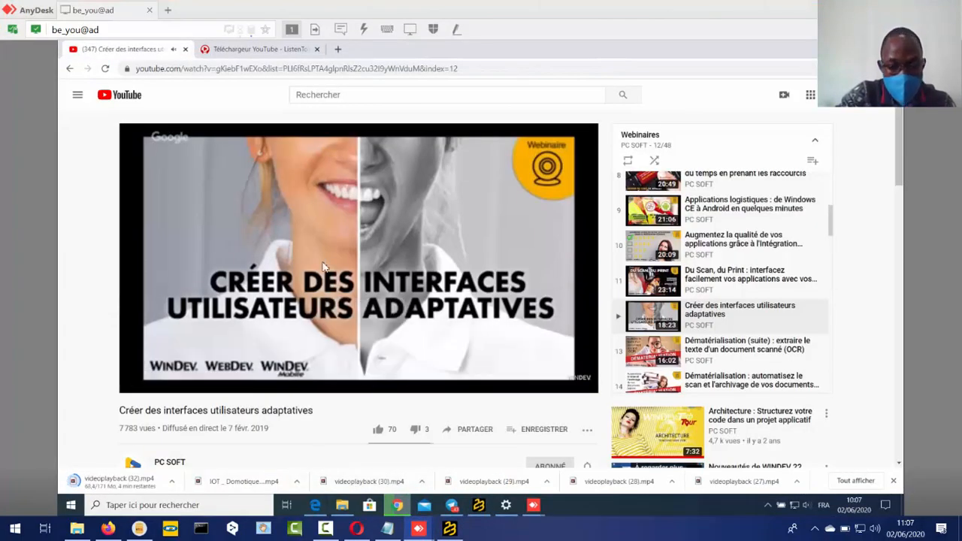
click(479, 505)
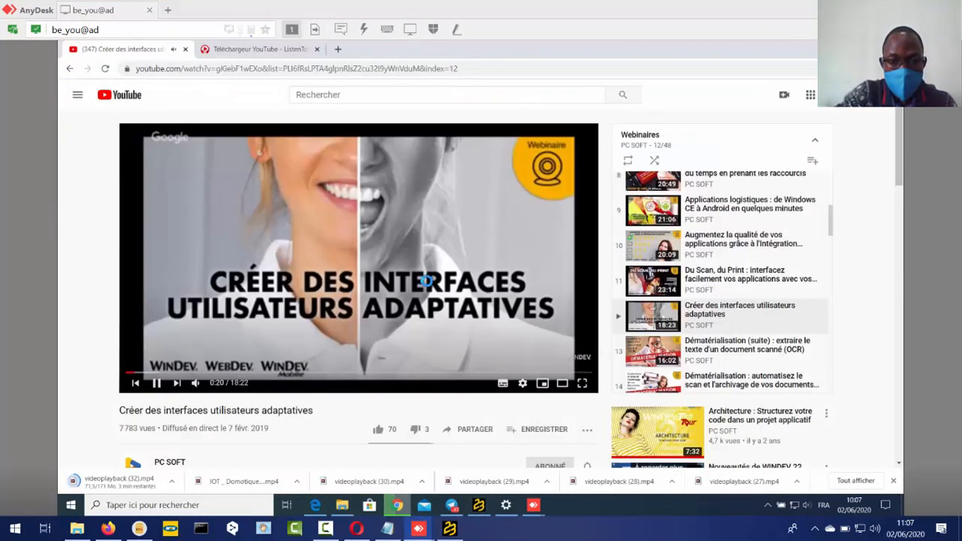
click(379, 135)
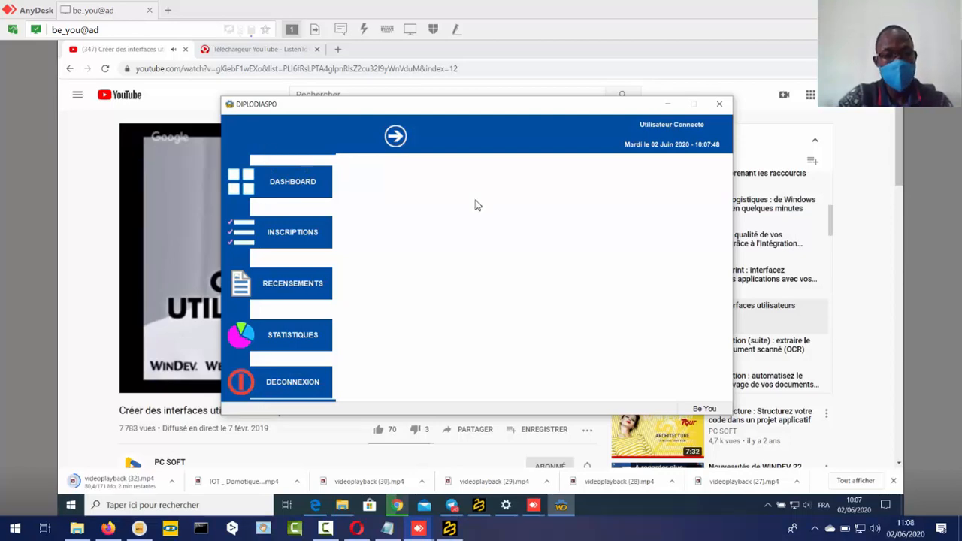
- Toggle the DIPLODIASPO window's side menu open and closed several times, then close the application window
click(394, 137)
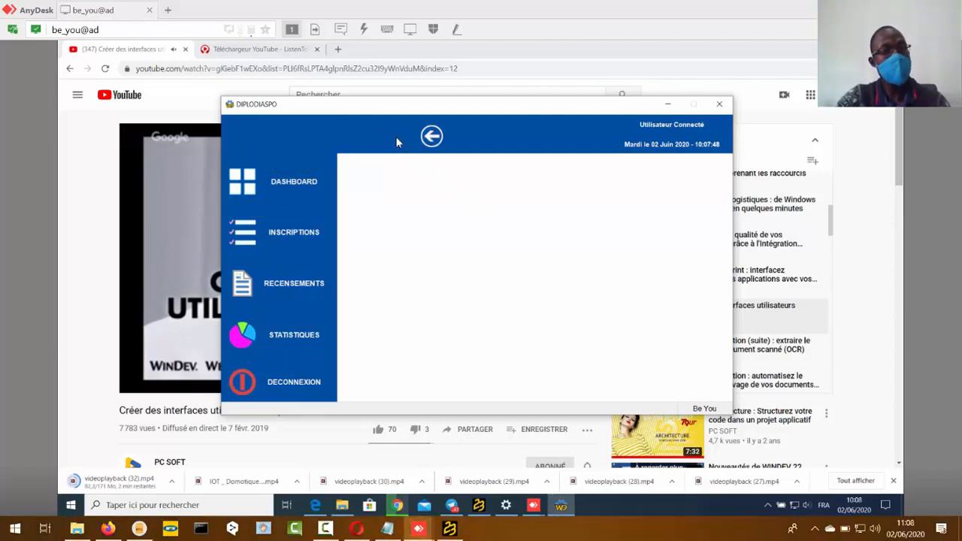
click(431, 137)
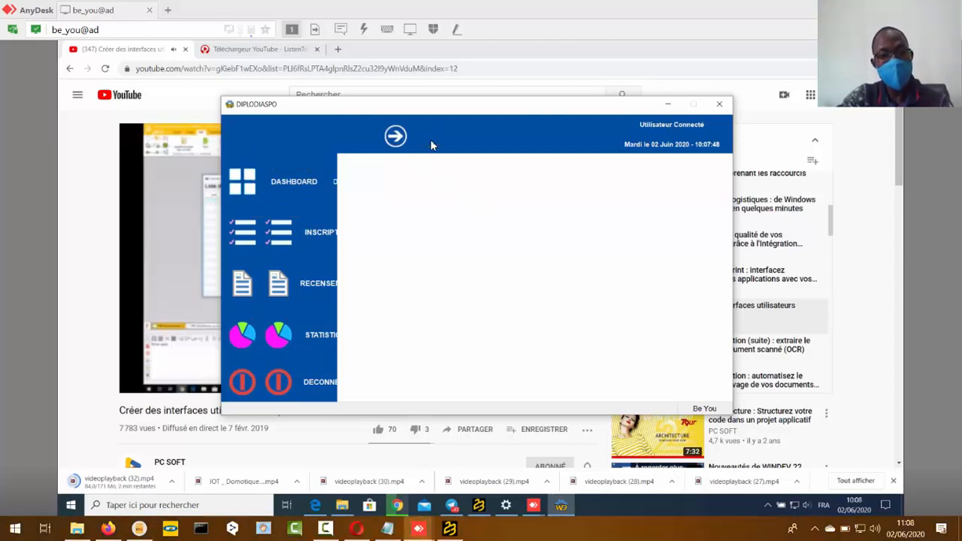
click(396, 141)
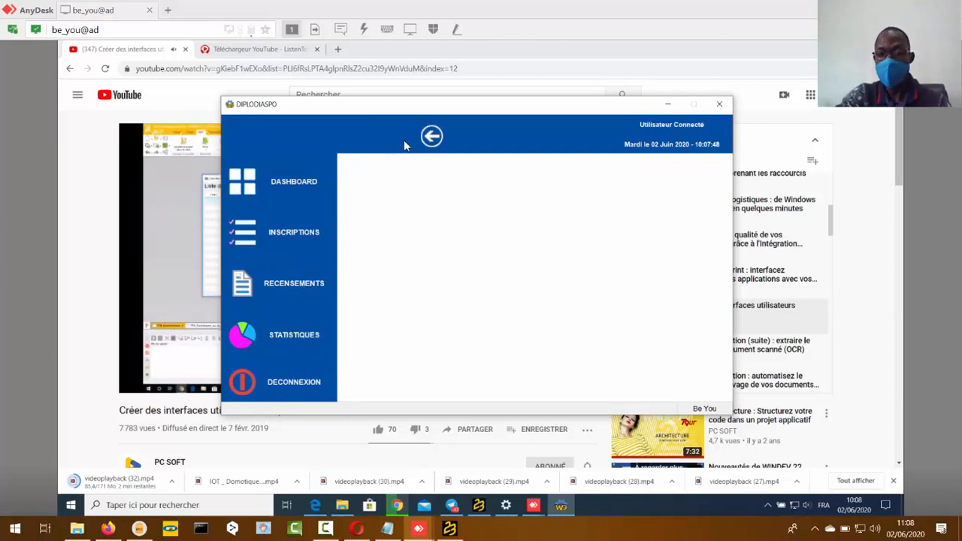
click(427, 142)
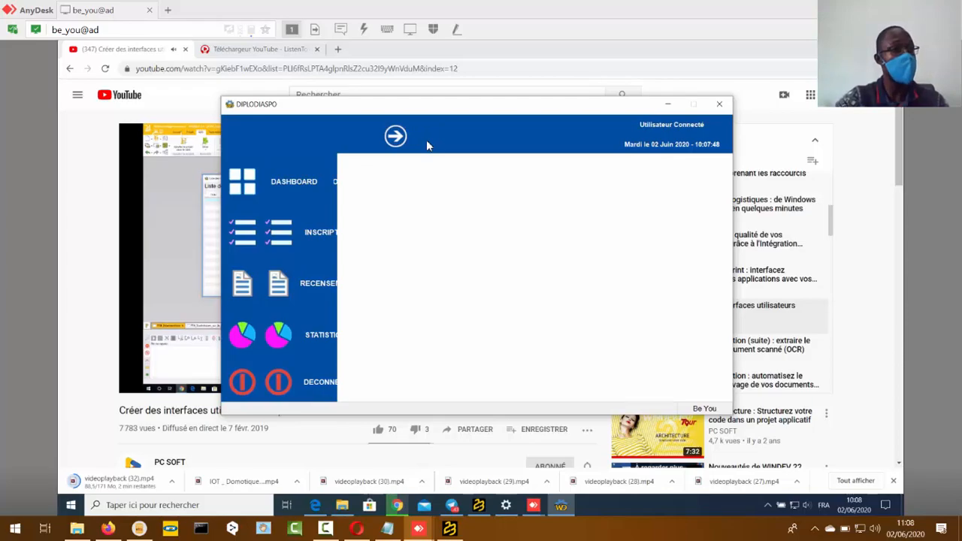
click(719, 105)
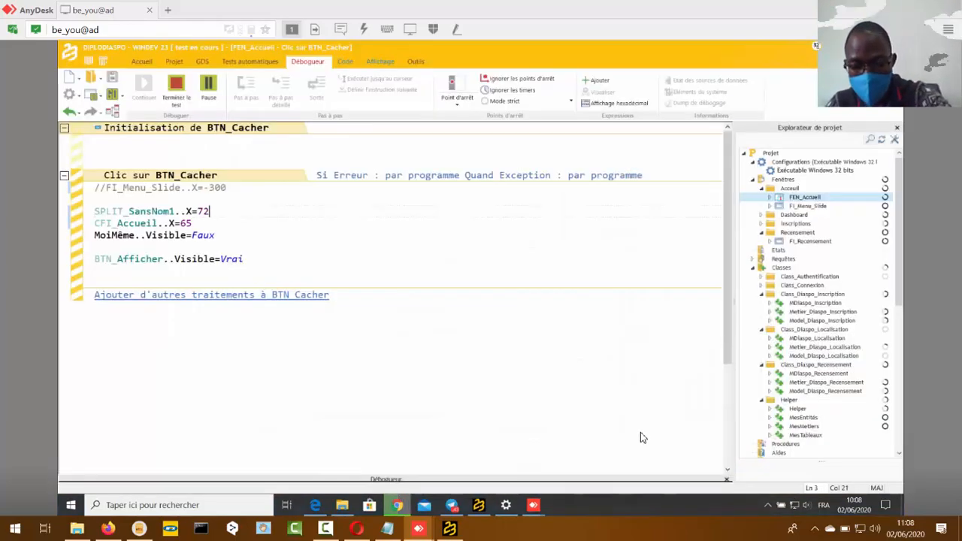